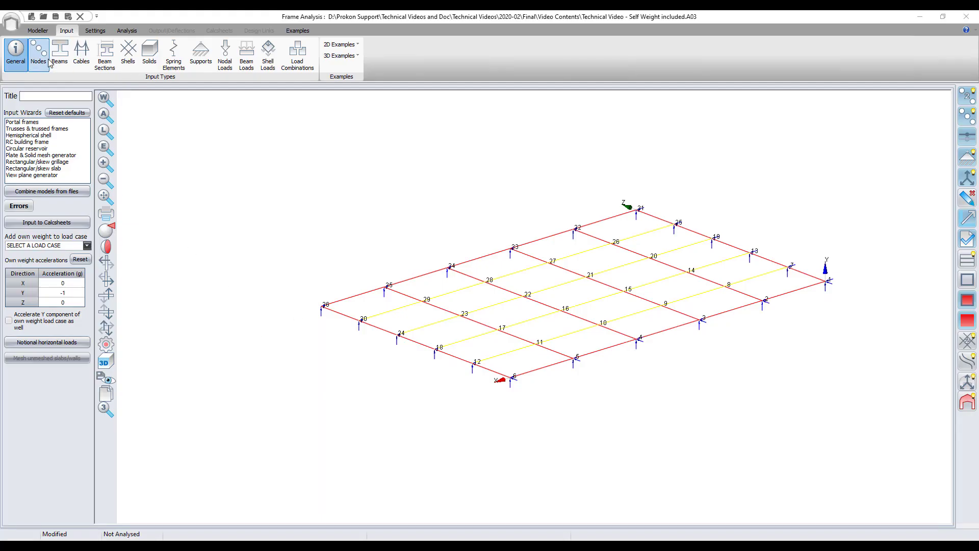
# Step: Review the node and beam tables and render the frame as solid 3-D members
pyautogui.click(39, 54)
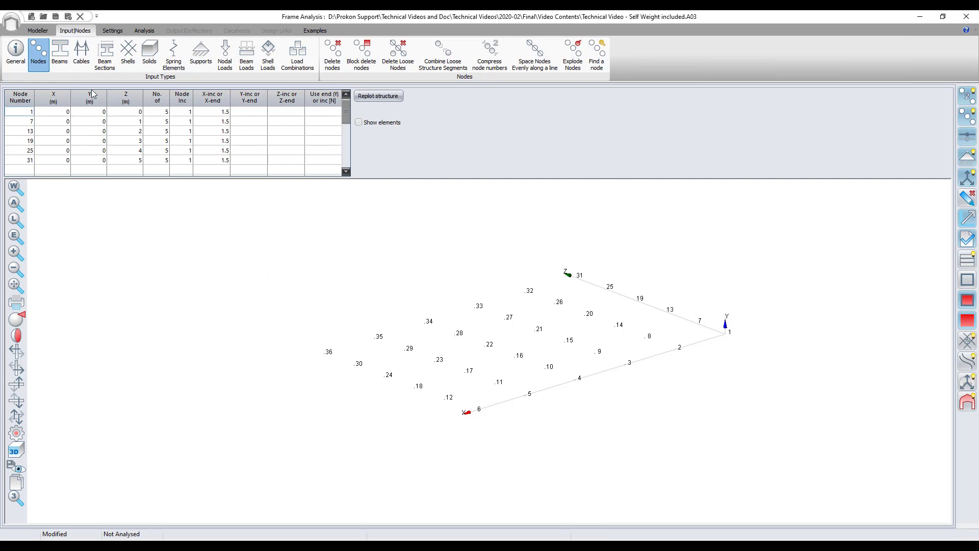
pyautogui.click(60, 54)
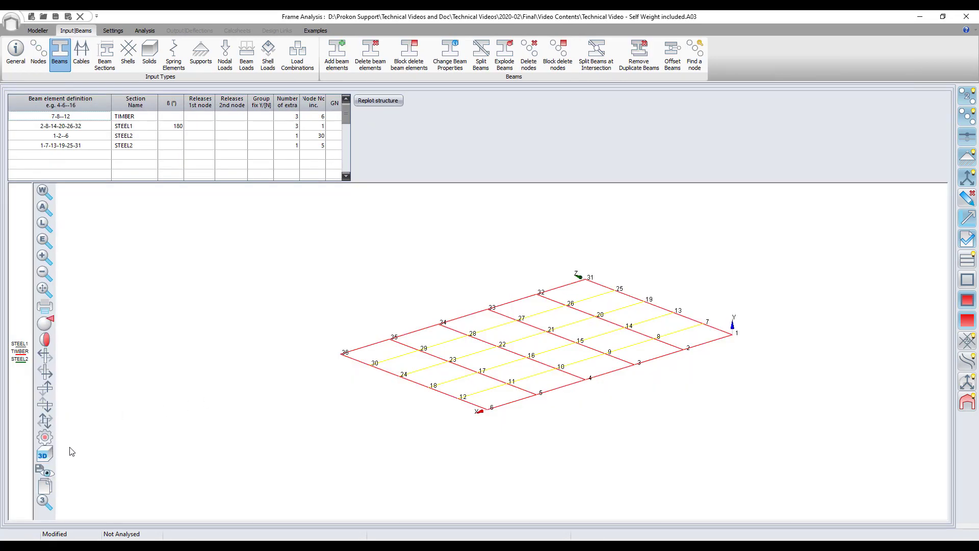
pyautogui.click(44, 455)
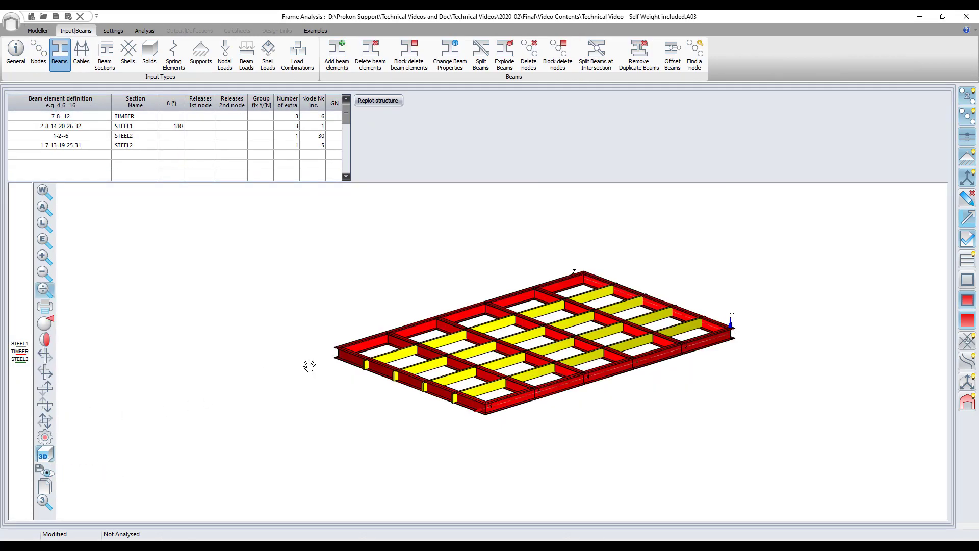
pyautogui.scroll(2, 309, 365)
pyautogui.scroll(2, 434, 352)
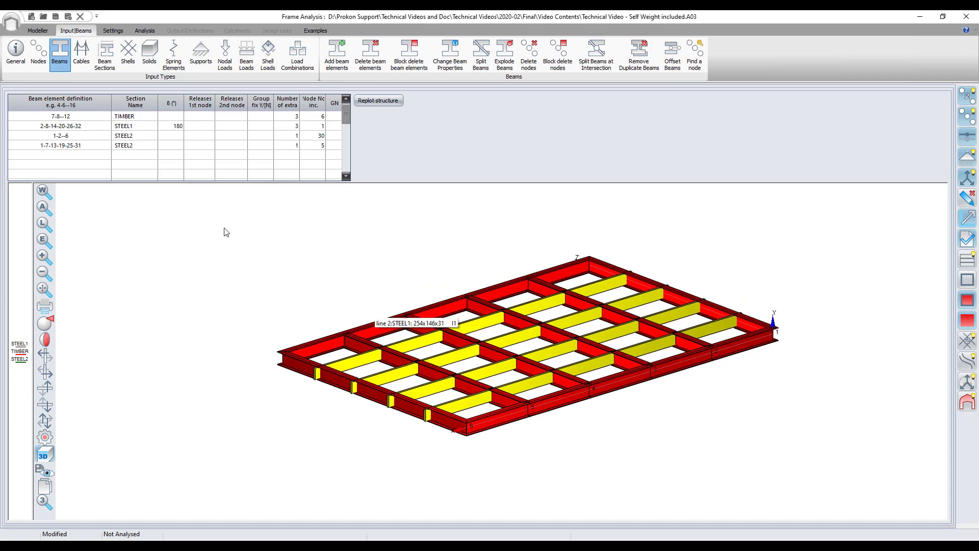
# Step: In Beam Sections, select the STEEL2 area (3.970E-3) and the TIMBER area (10.80E-3)
pyautogui.click(103, 61)
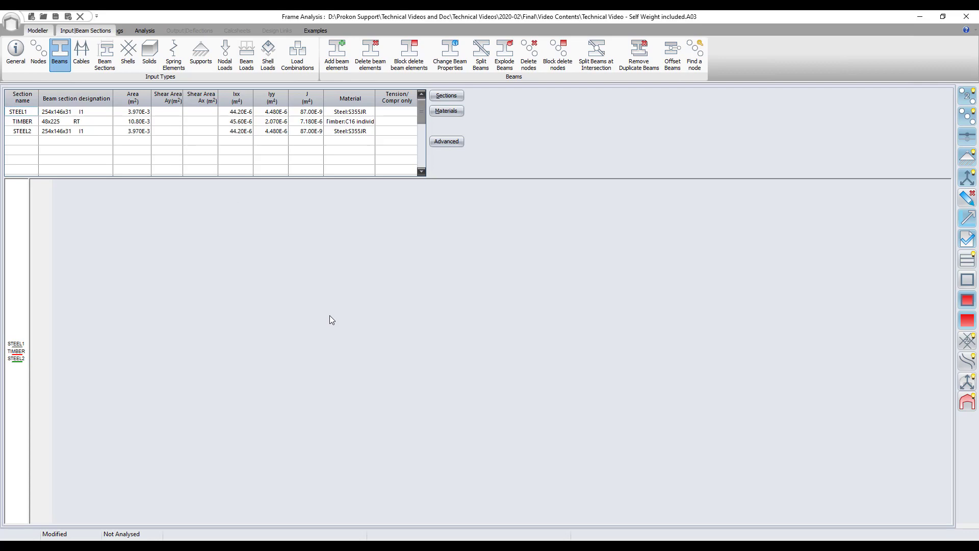
pyautogui.scroll(1, 521, 337)
pyautogui.moveTo(520, 336); pyautogui.dragTo(394, 335, button='middle')
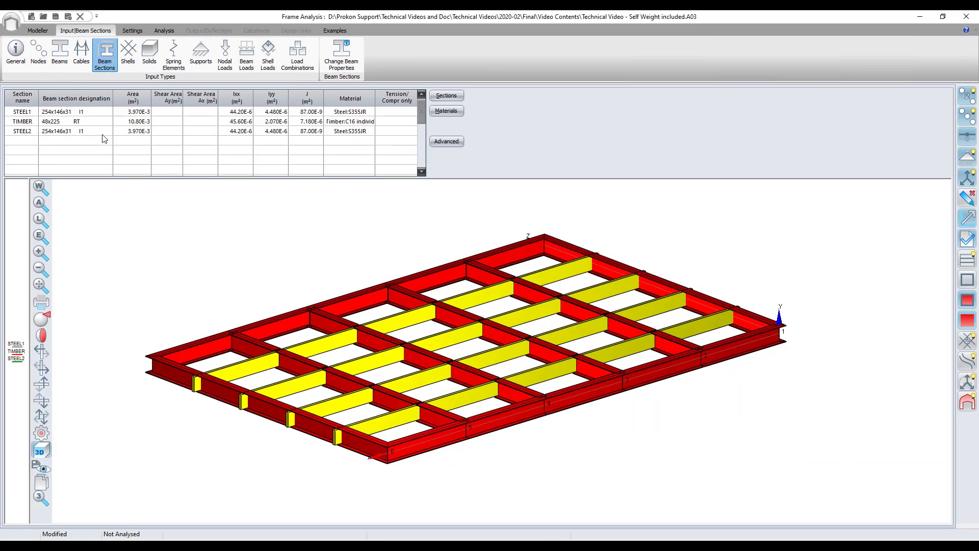
pyautogui.moveTo(138, 122); pyautogui.dragTo(137, 131)
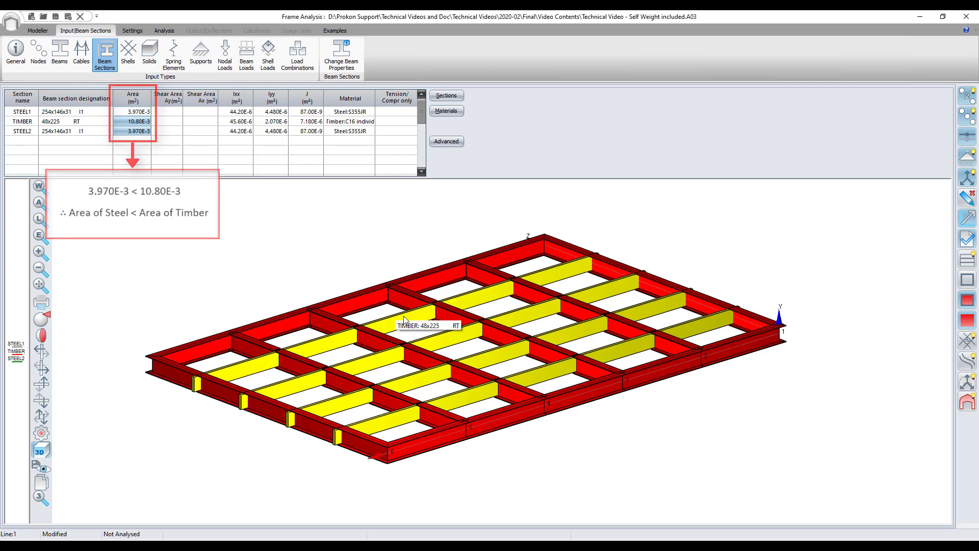
# Step: Review the beam loads table, with the model shown as a wireframe with load diagrams
pyautogui.click(244, 71)
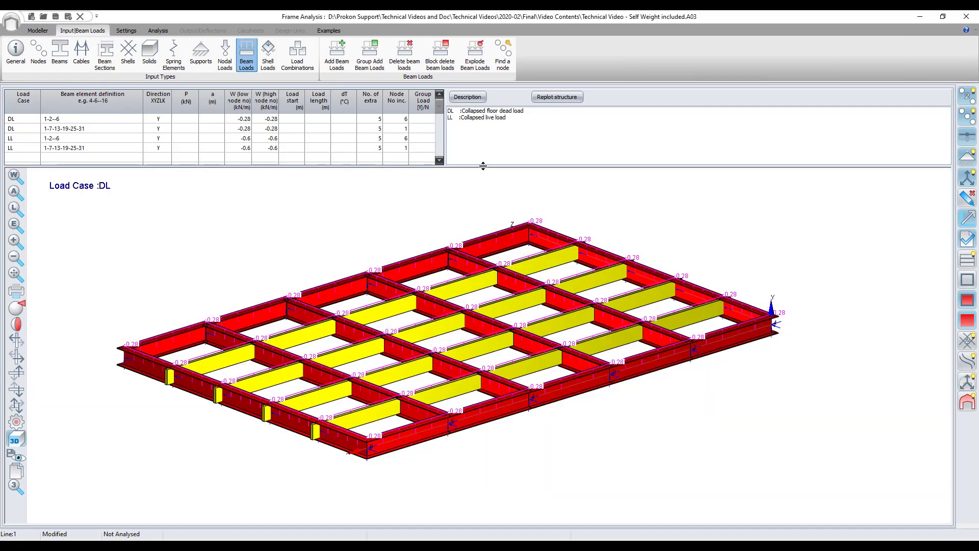
pyautogui.moveTo(483, 166); pyautogui.dragTo(482, 173)
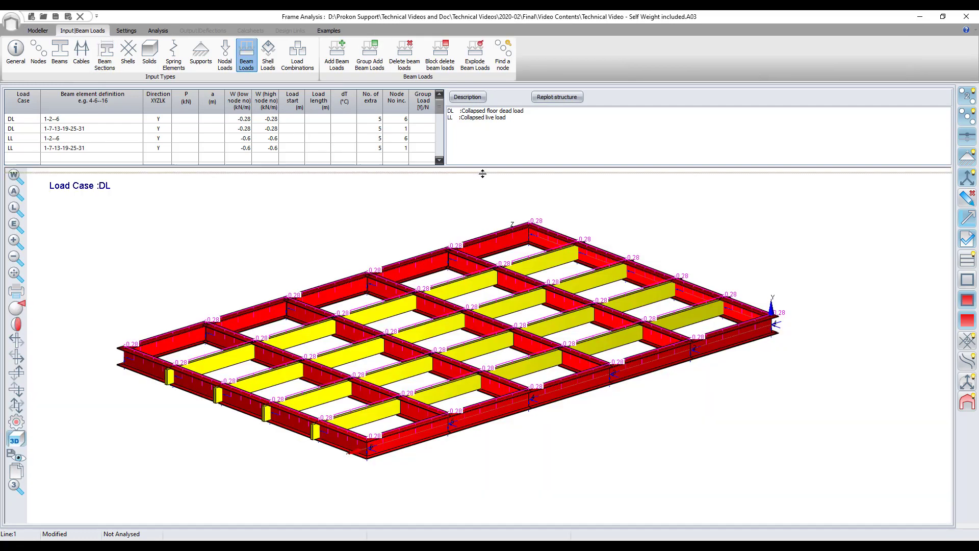
pyautogui.click(16, 447)
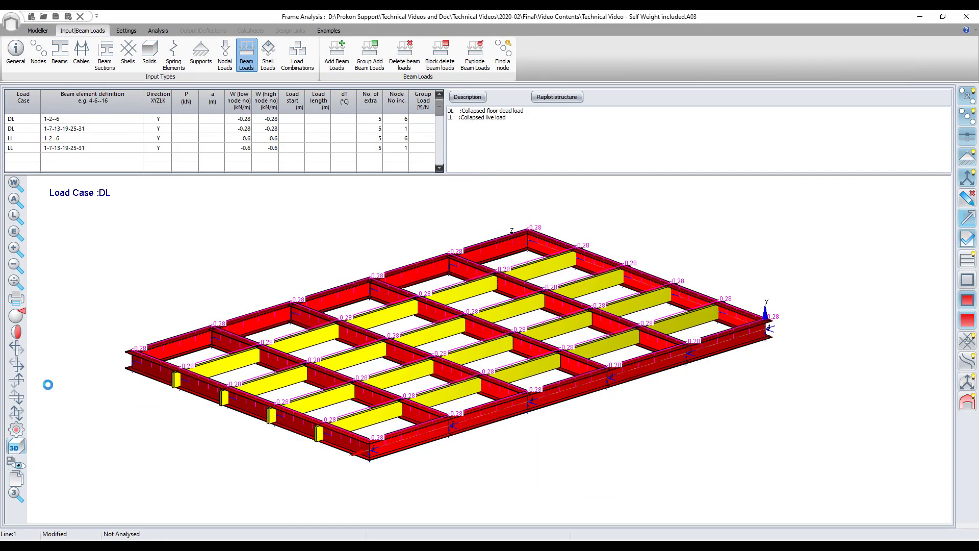
pyautogui.click(103, 122)
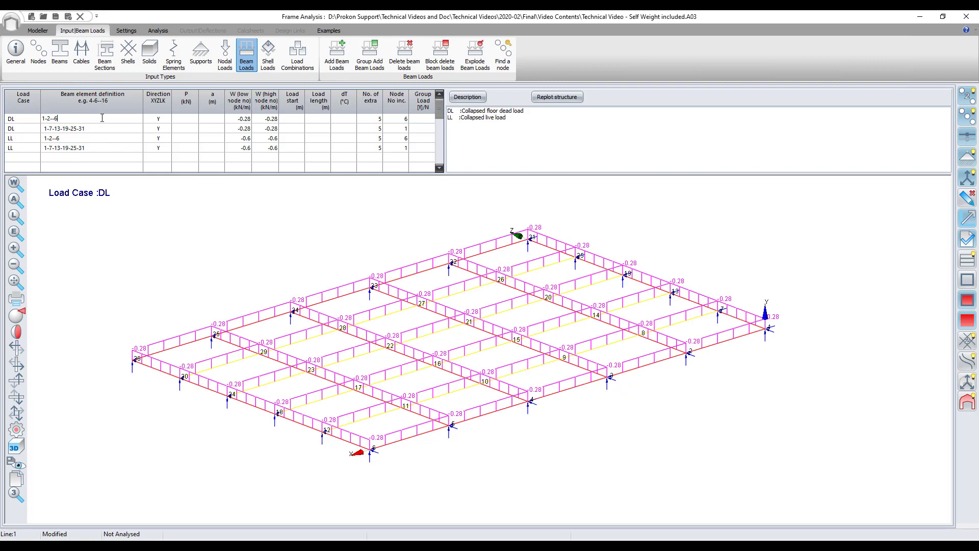
pyautogui.press('Return')
pyautogui.press('Return')
pyautogui.press('Return')
# Step: Add own weight to load case DL and review the FULL load combination
pyautogui.click(15, 51)
pyautogui.click(47, 246)
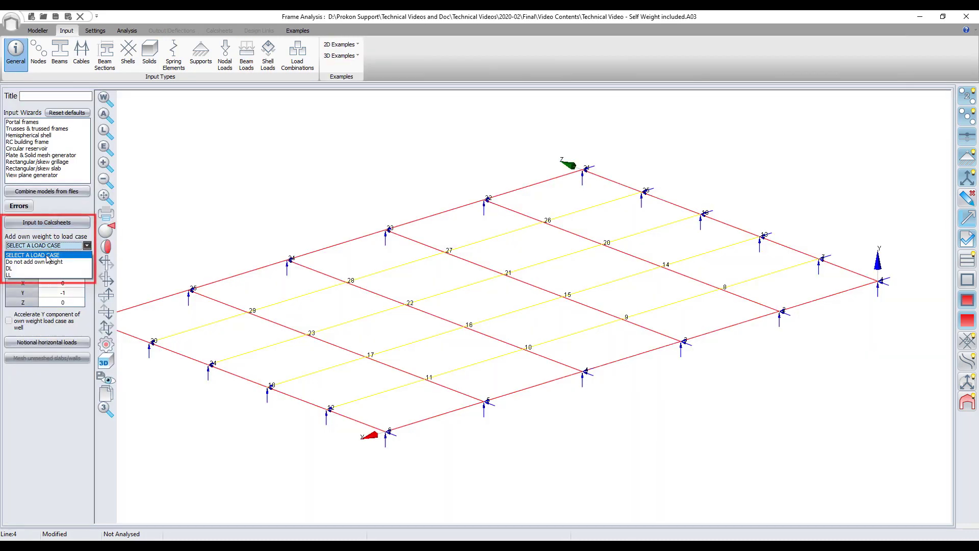
pyautogui.click(51, 253)
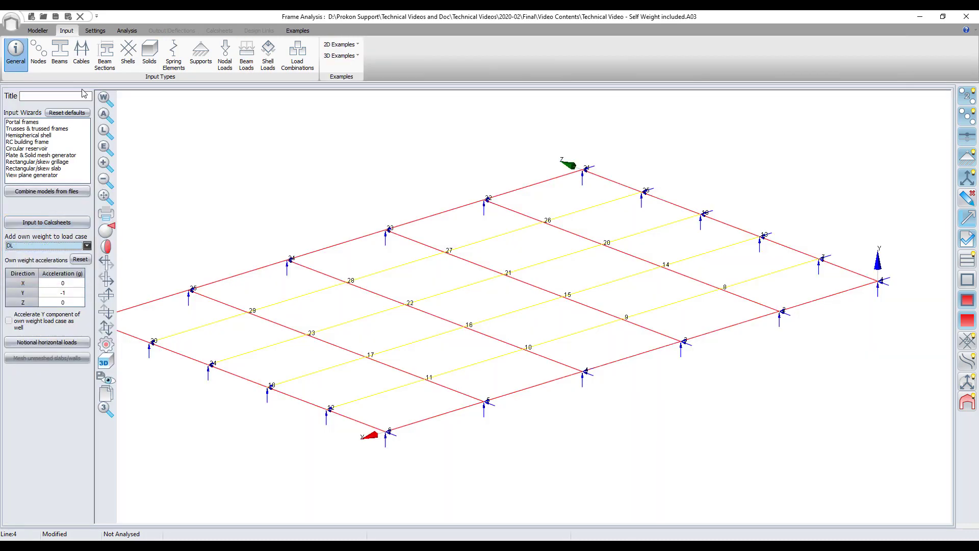
pyautogui.click(304, 66)
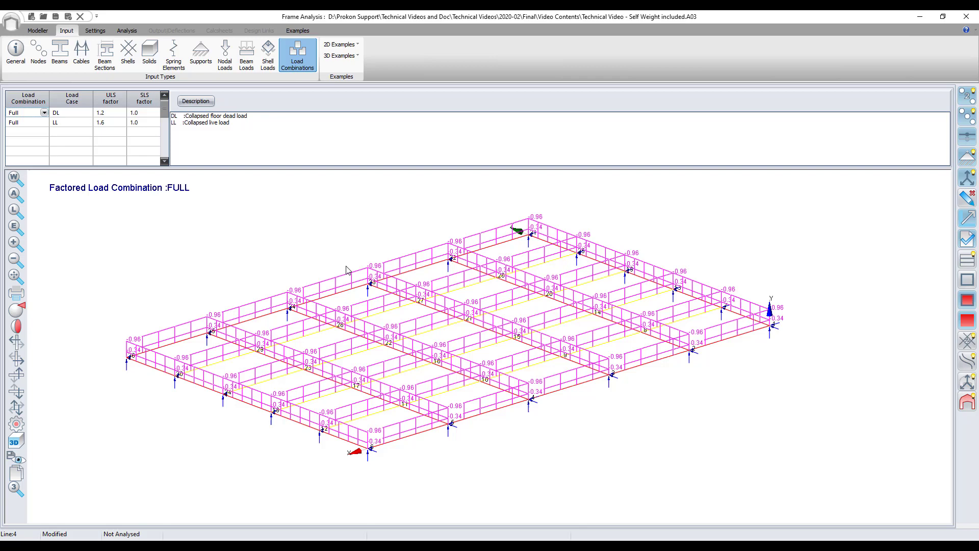
pyautogui.click(127, 32)
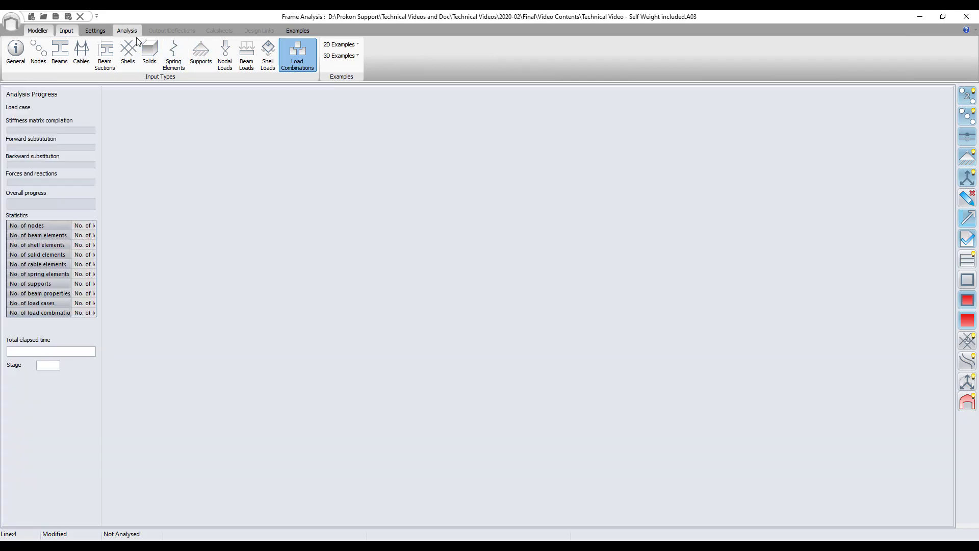
# Step: Keep the analysis type as Linear and run the analysis
pyautogui.click(101, 32)
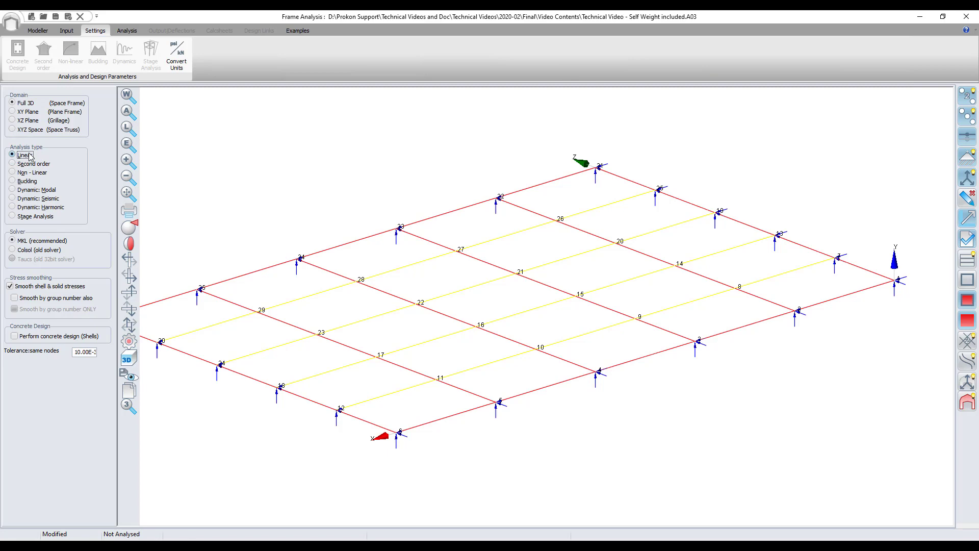
pyautogui.click(29, 157)
pyautogui.click(128, 31)
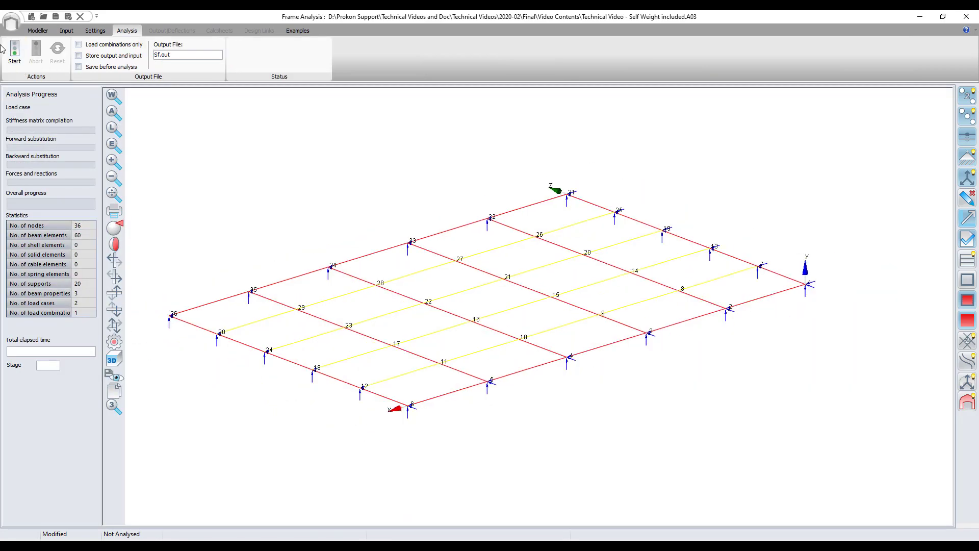
pyautogui.press('F5')
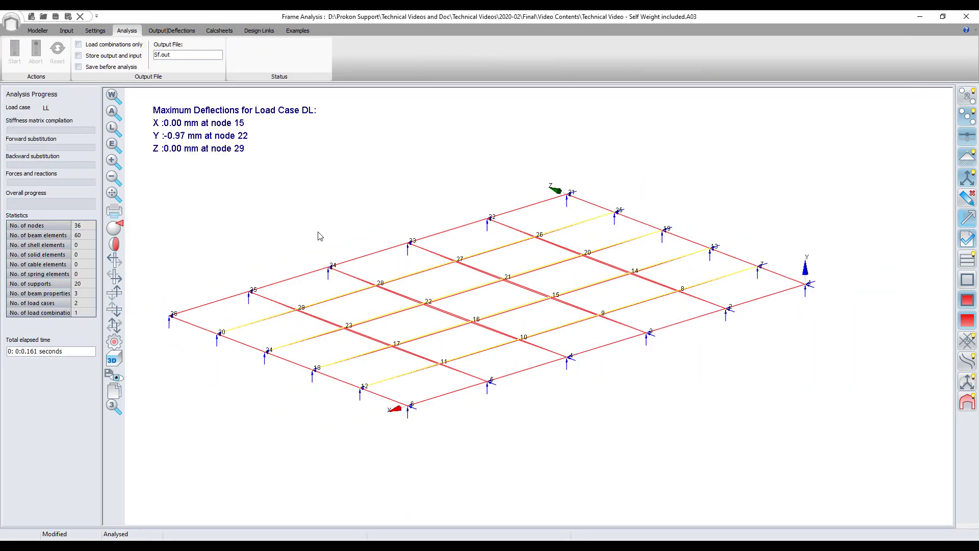
# Step: Show the FULL combination deflections, peaking at -2.34 mm at node 15
pyautogui.click(170, 32)
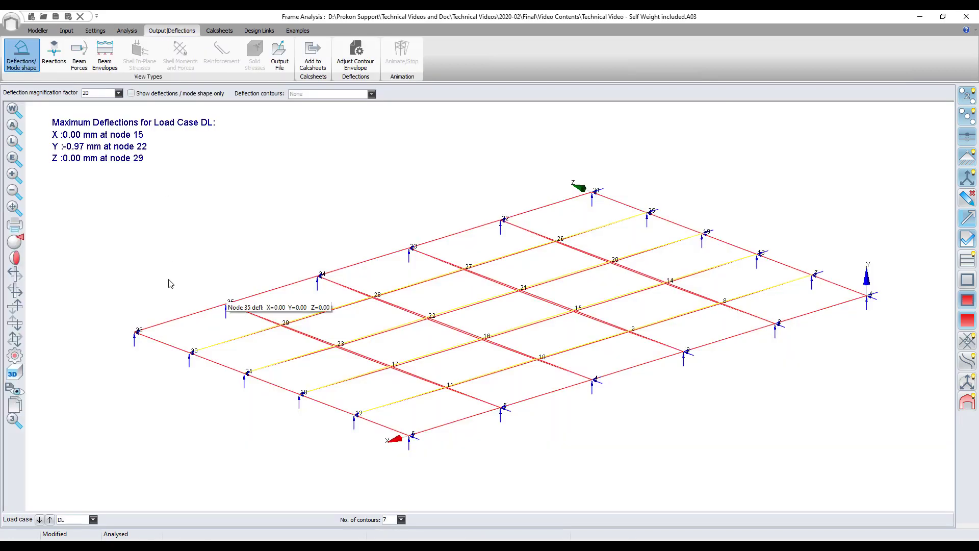
pyautogui.click(93, 519)
pyautogui.click(71, 540)
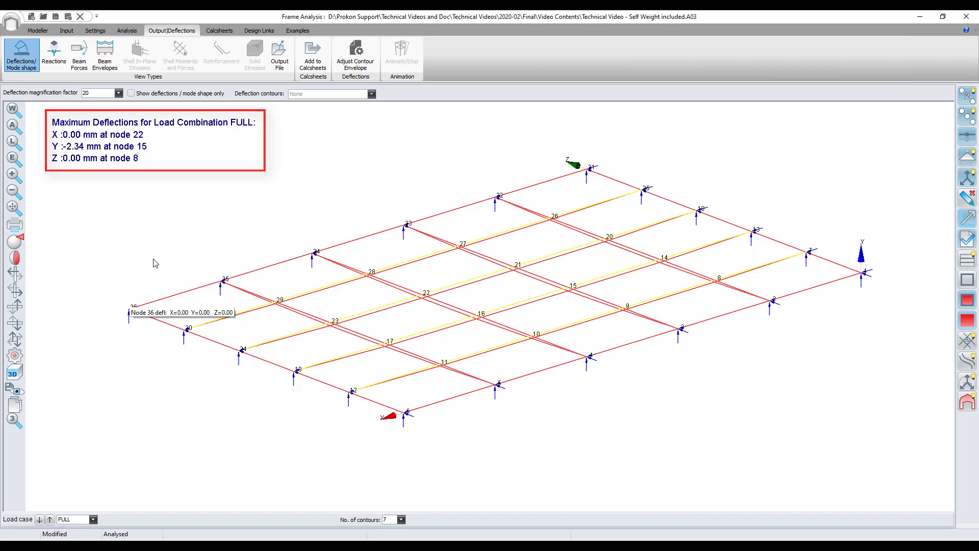
pyautogui.click(104, 54)
pyautogui.click(174, 178)
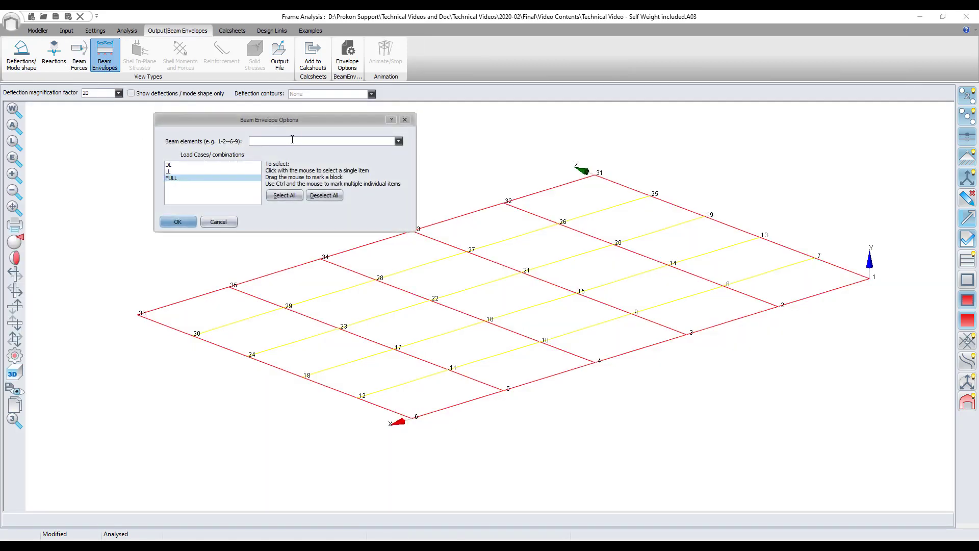
pyautogui.click(292, 141)
pyautogui.write('3-9-15-21-27-33')
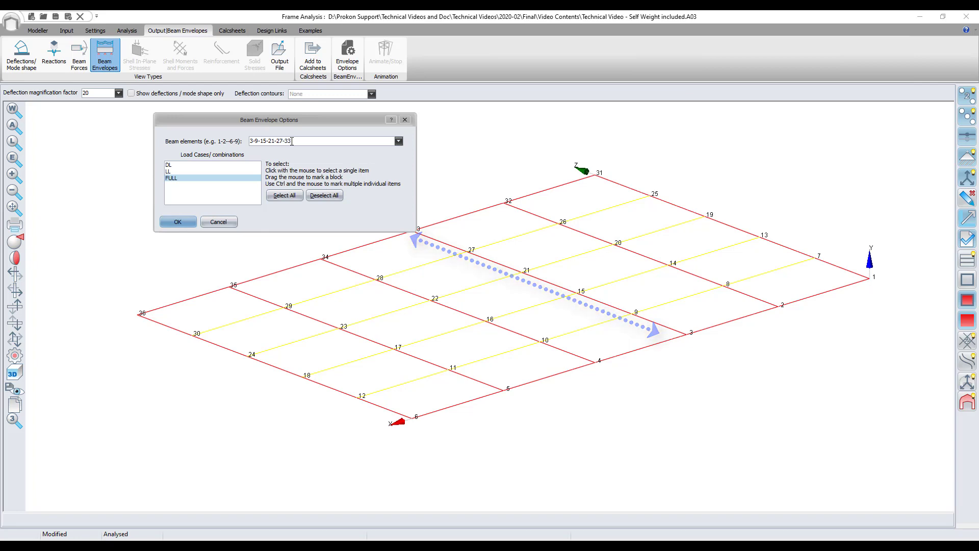
pyautogui.press('Return')
# Step: View the X-Moments envelope (11.92 kNm max), then the Y-Shear envelope (8.603 kN max)
pyautogui.click(105, 100)
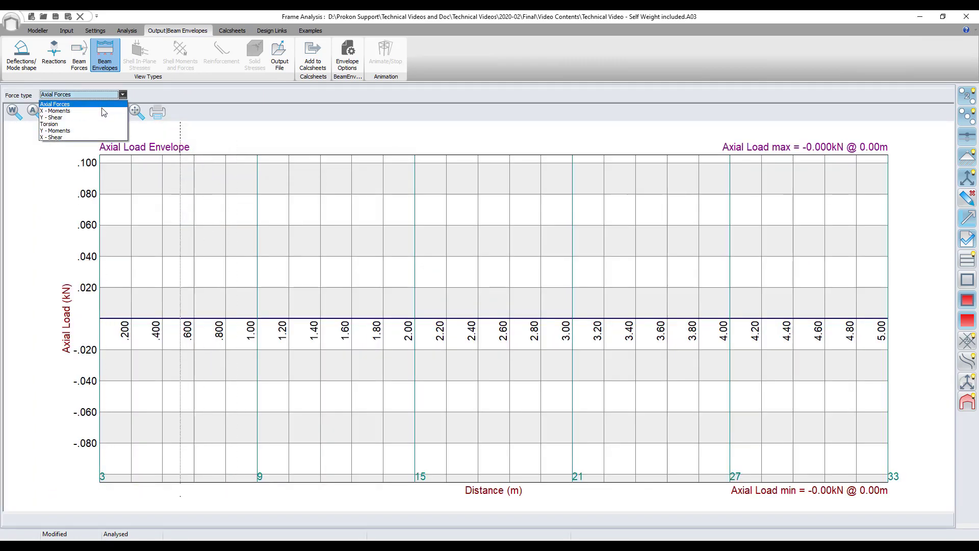
pyautogui.click(77, 106)
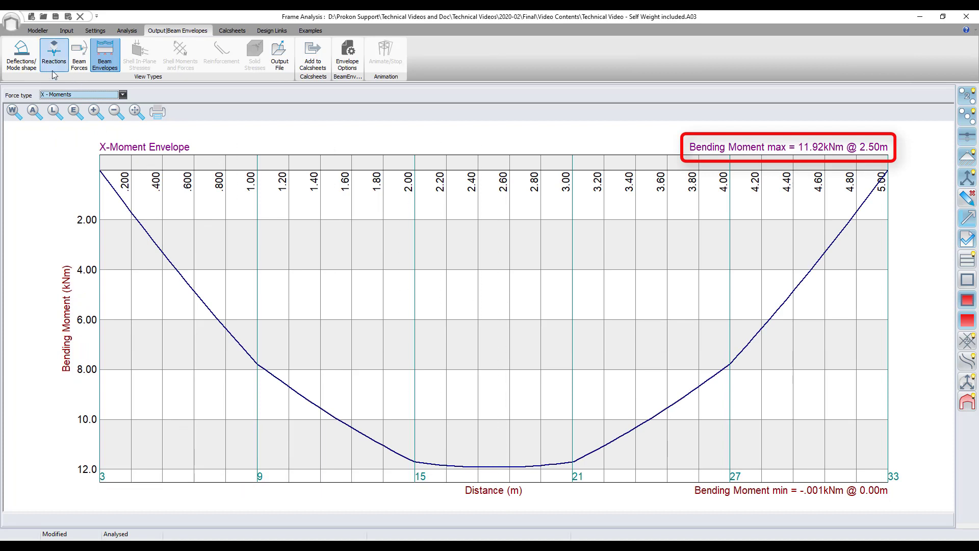
pyautogui.click(74, 98)
pyautogui.click(76, 117)
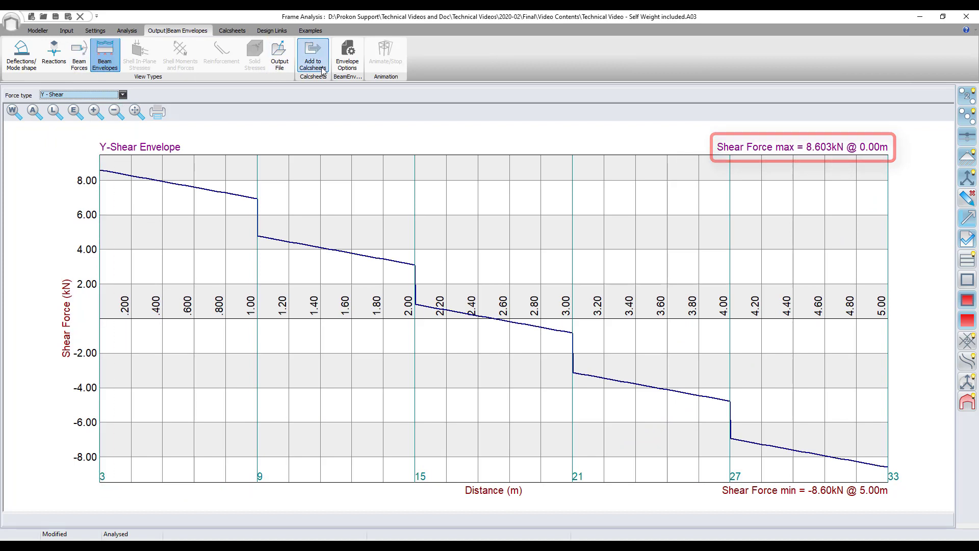
pyautogui.click(347, 54)
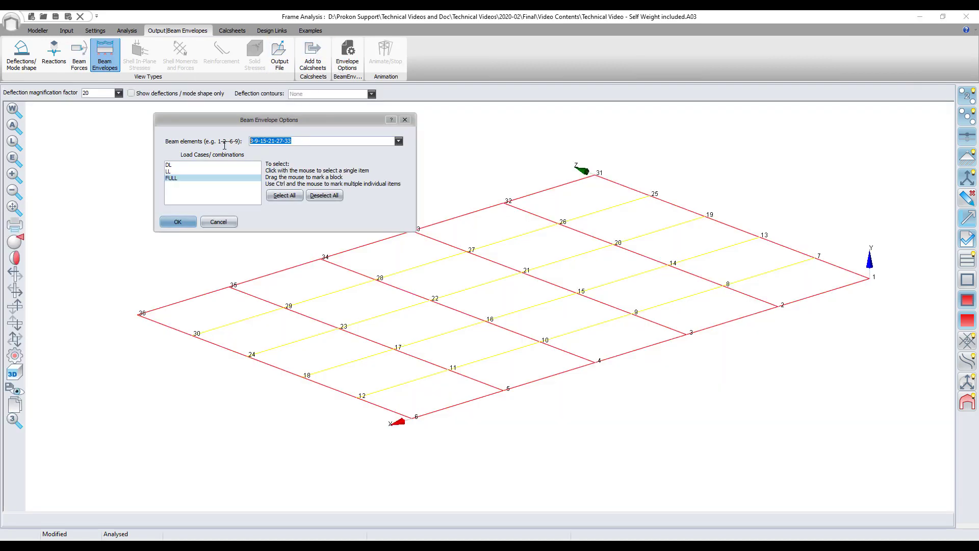
# Step: Plot FULL envelopes for timber beams 19-24: 1.274 kN shear, then 0.4450 kNm moment
pyautogui.press('BackSpace')
pyautogui.write('19-20-')
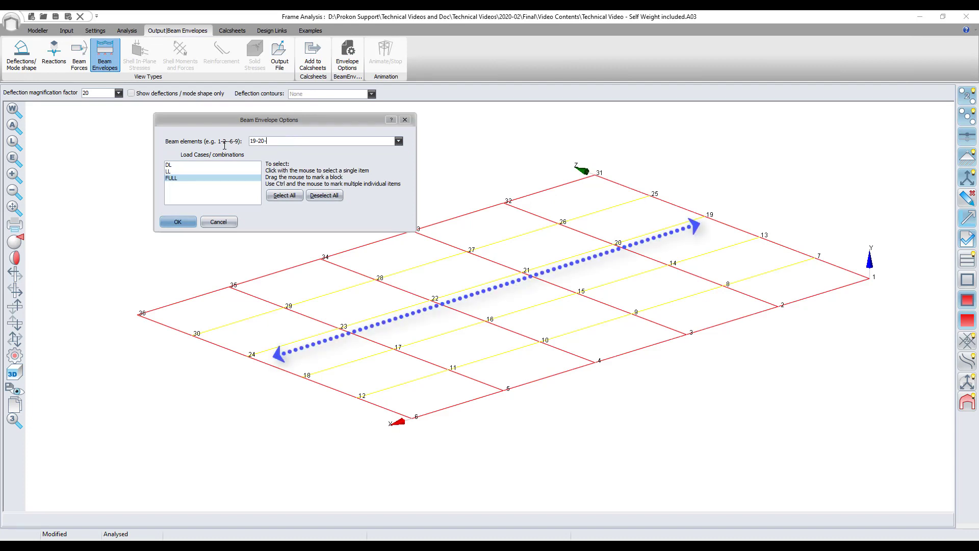
pyautogui.write('24')
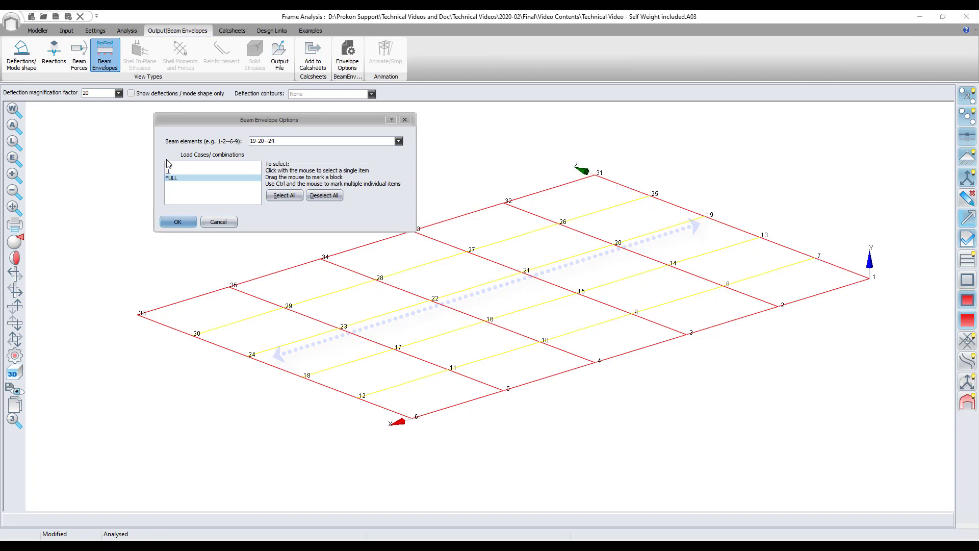
pyautogui.press('Return')
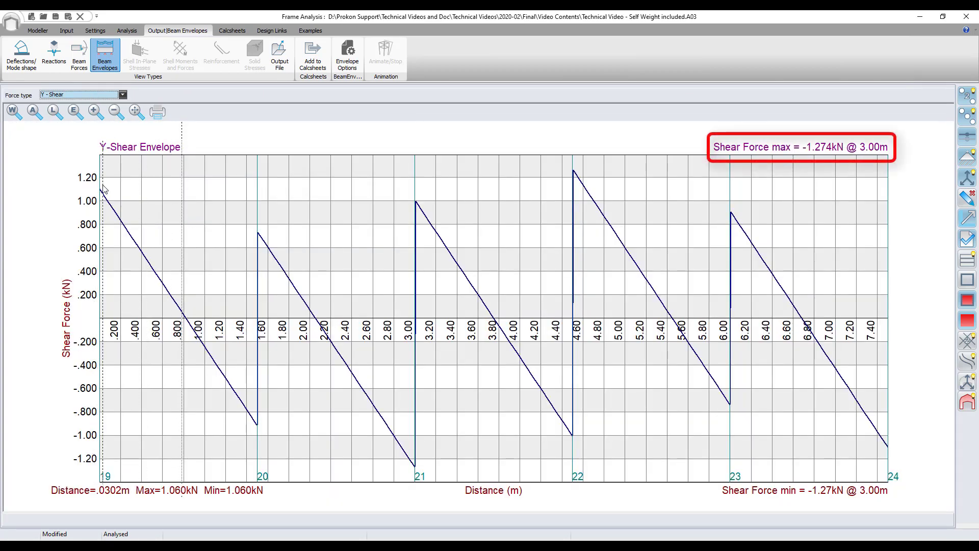
pyautogui.click(122, 94)
pyautogui.click(61, 119)
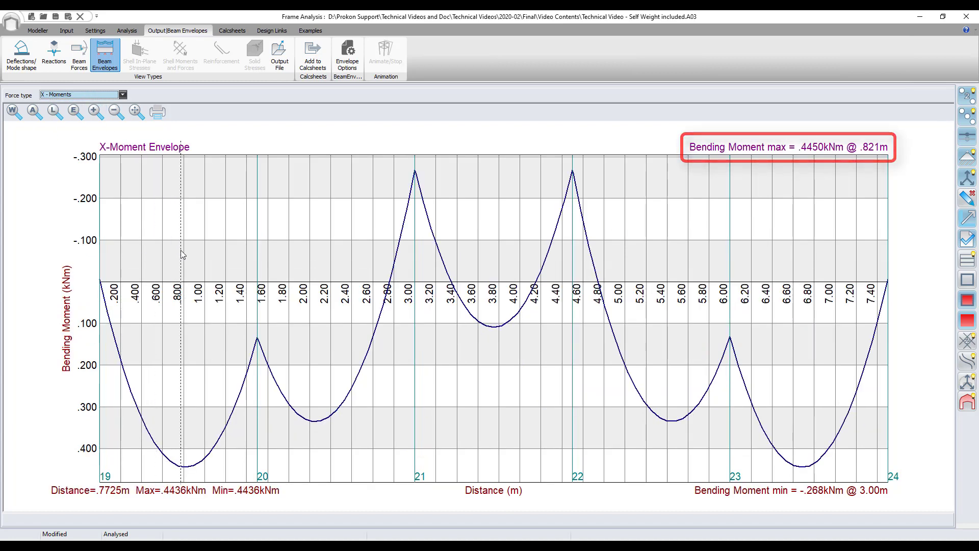
# Step: Add a Combined Stress task for group STEEL1, with DL excluded from the L/r ratio checks
pyautogui.click(272, 31)
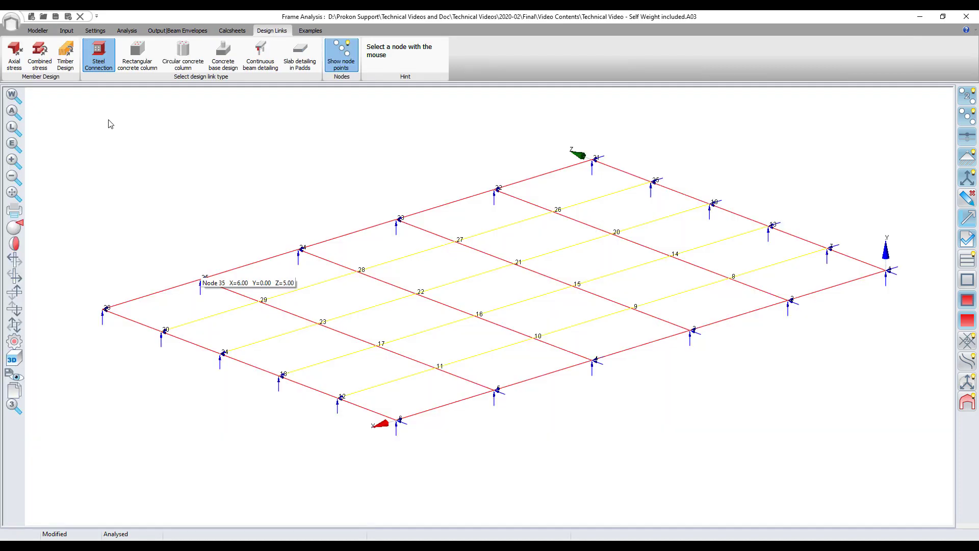
pyautogui.click(41, 63)
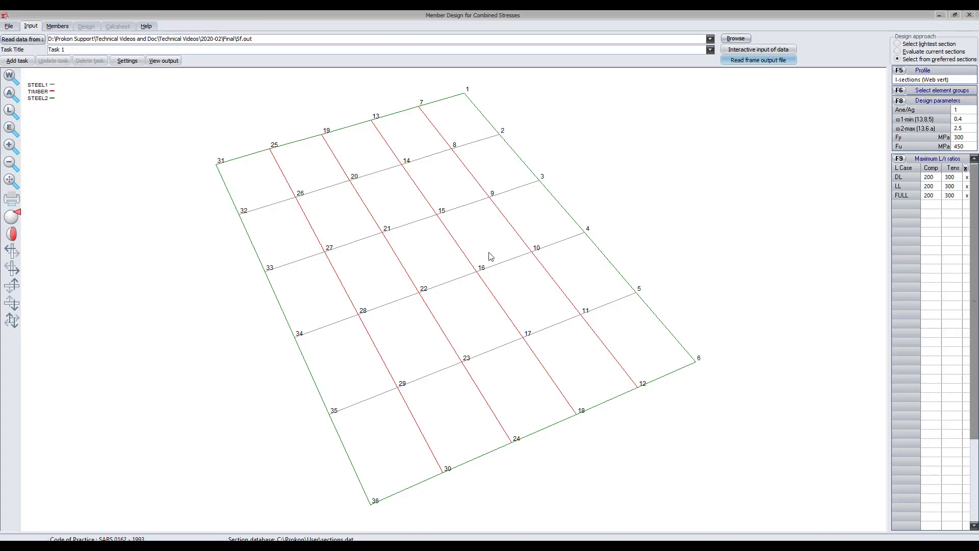
pyautogui.press('F6')
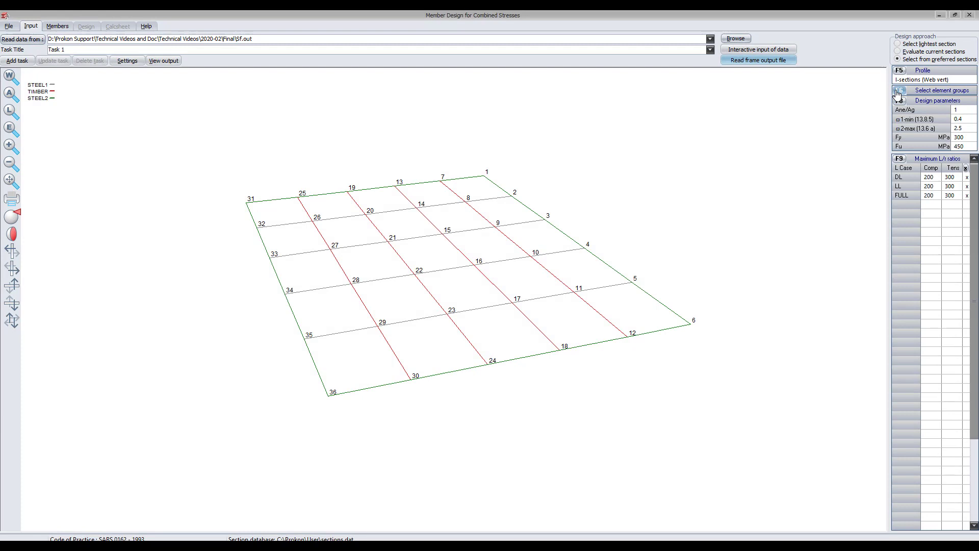
pyautogui.click(456, 214)
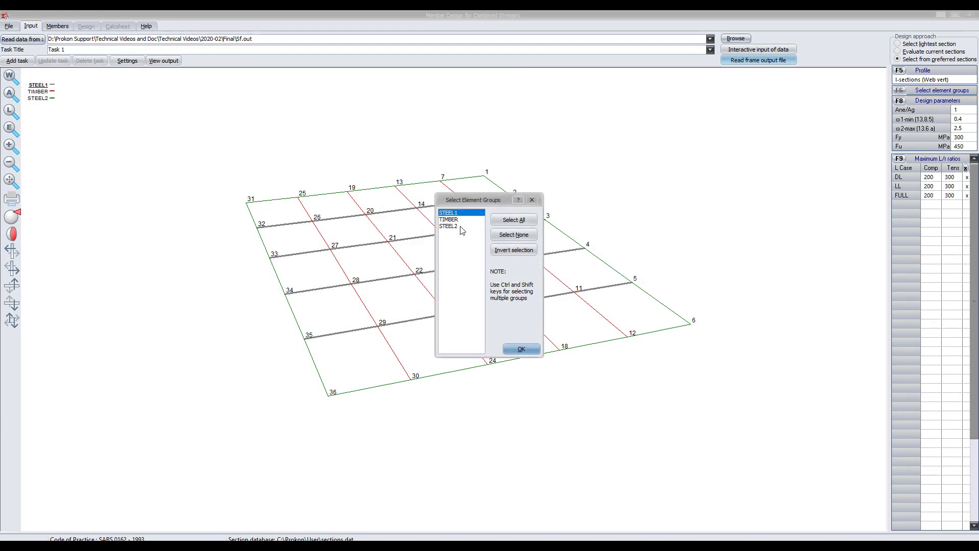
pyautogui.click(521, 350)
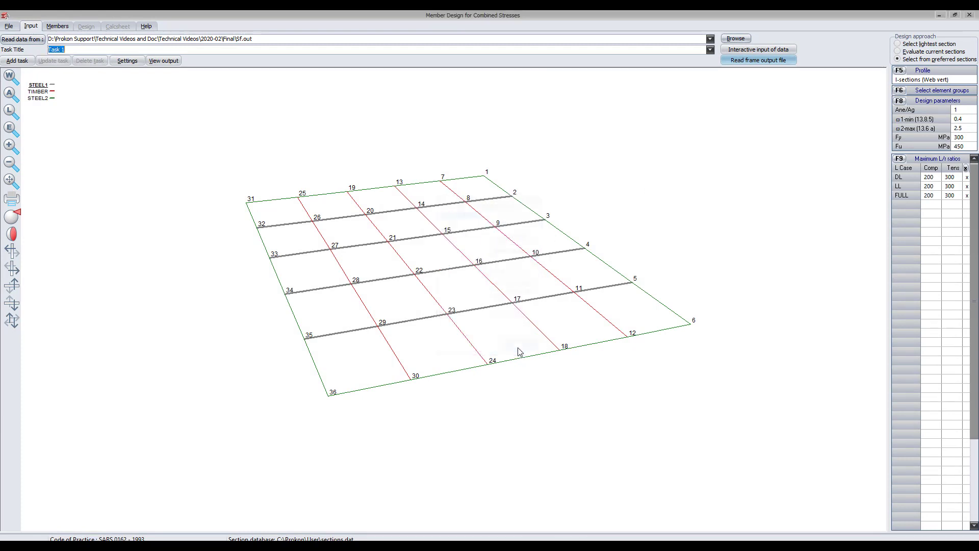
pyautogui.click(969, 179)
pyautogui.click(17, 61)
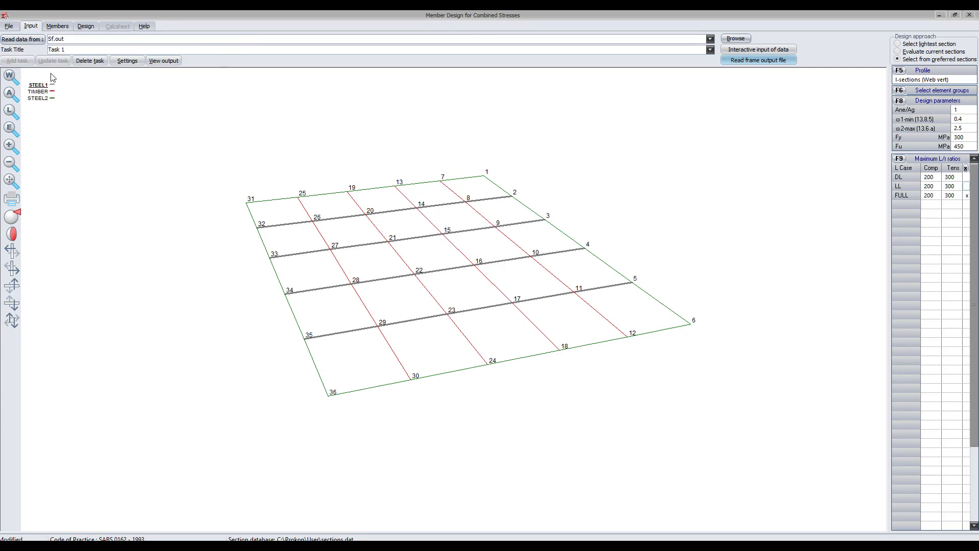
# Step: Mark nodes 8-11, 14-17, 20-23 and 26-29 as internal nodes in Task 1's member list
pyautogui.click(59, 29)
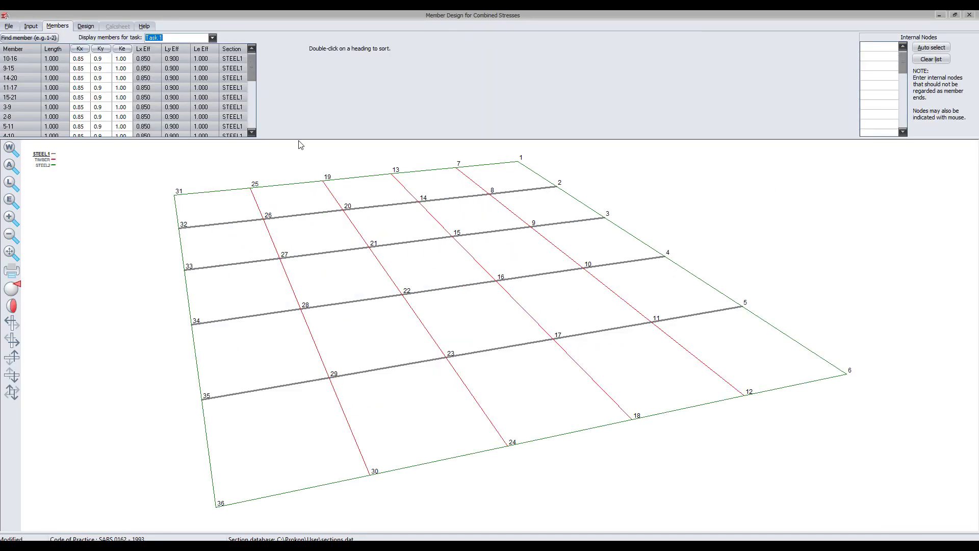
pyautogui.moveTo(298, 137); pyautogui.dragTo(304, 252)
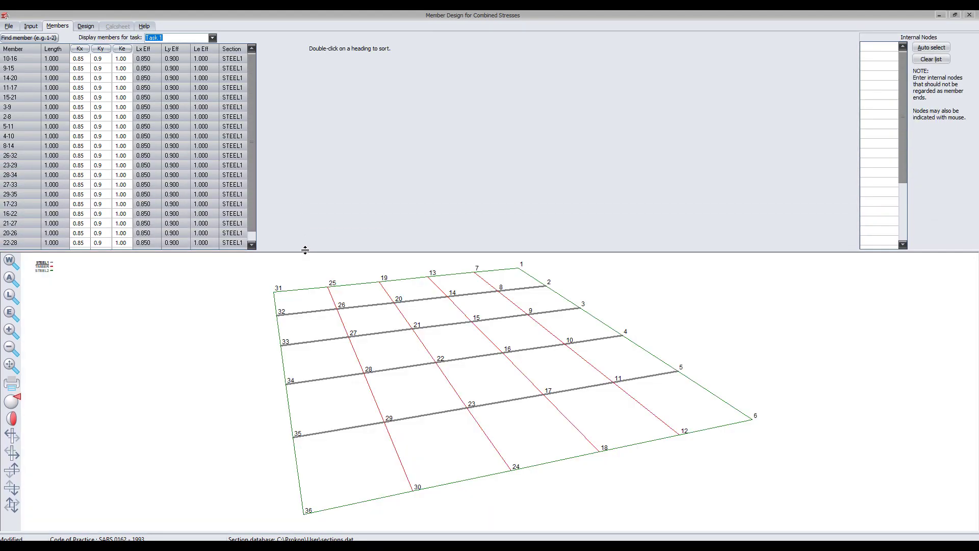
pyautogui.click(337, 308)
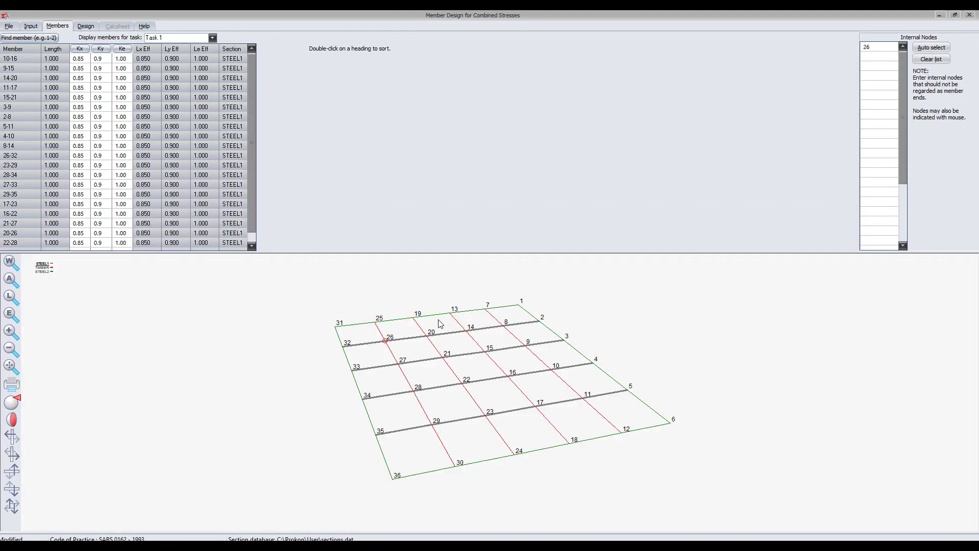
pyautogui.click(444, 336)
pyautogui.click(466, 330)
pyautogui.click(503, 325)
pyautogui.click(525, 345)
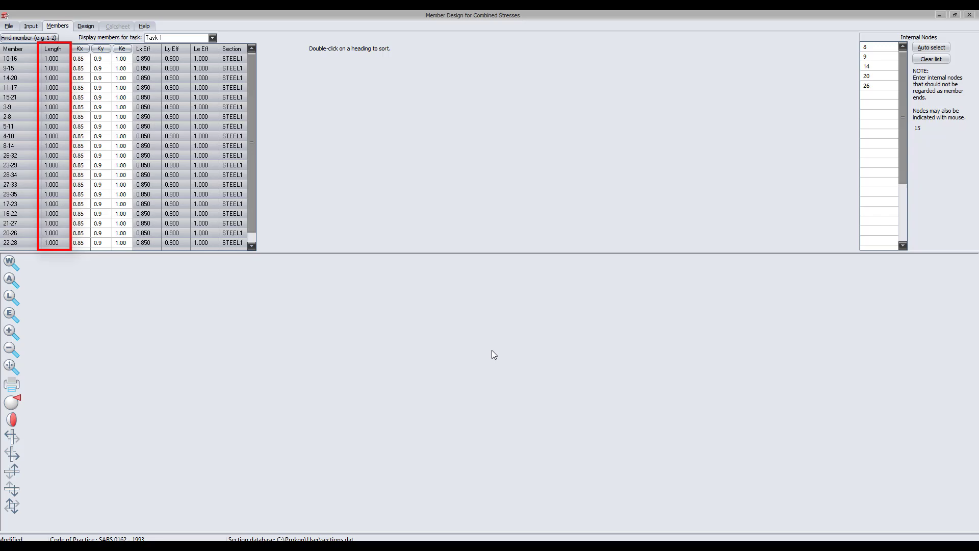
pyautogui.click(485, 351)
pyautogui.click(442, 357)
pyautogui.click(398, 364)
pyautogui.click(413, 391)
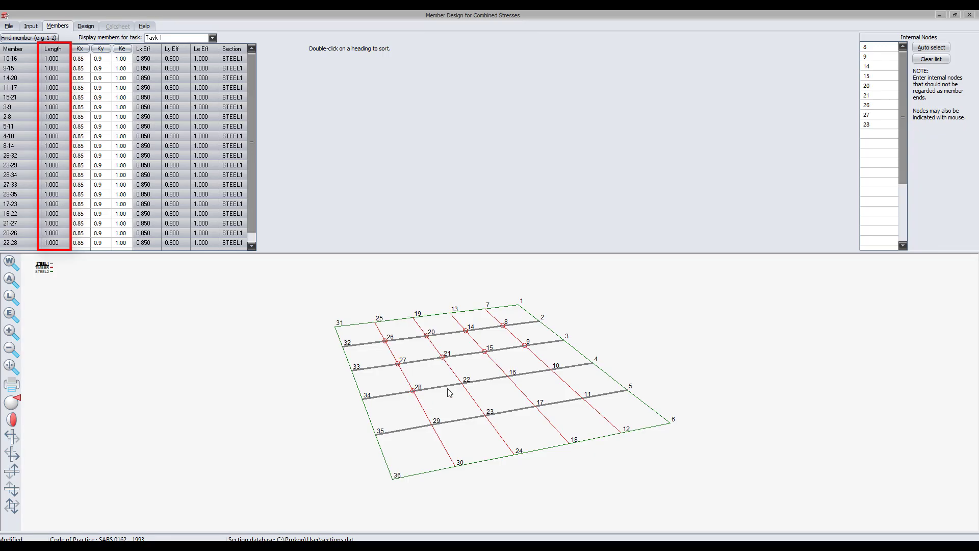
pyautogui.click(462, 382)
pyautogui.click(507, 376)
pyautogui.click(551, 369)
pyautogui.click(583, 397)
pyautogui.click(535, 406)
pyautogui.click(485, 415)
pyautogui.click(432, 424)
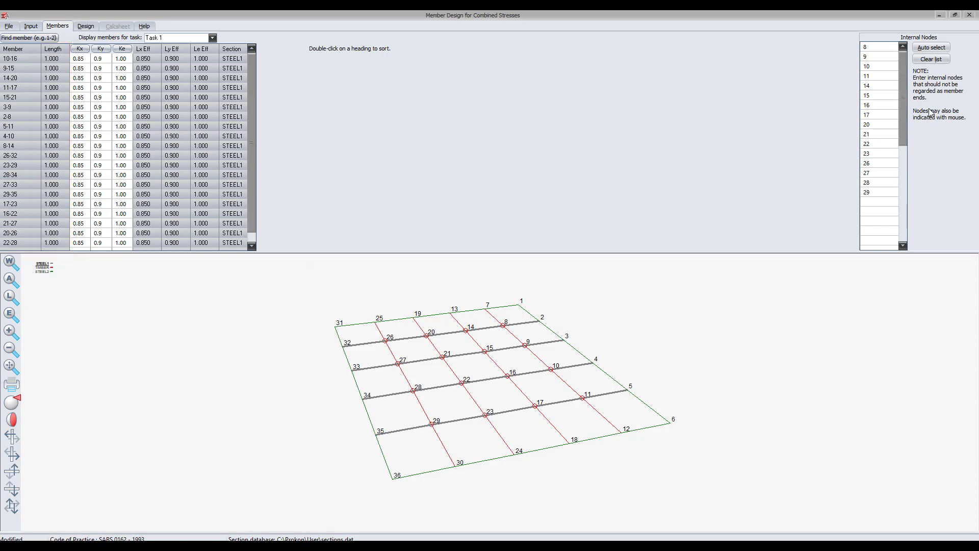
pyautogui.click(30, 27)
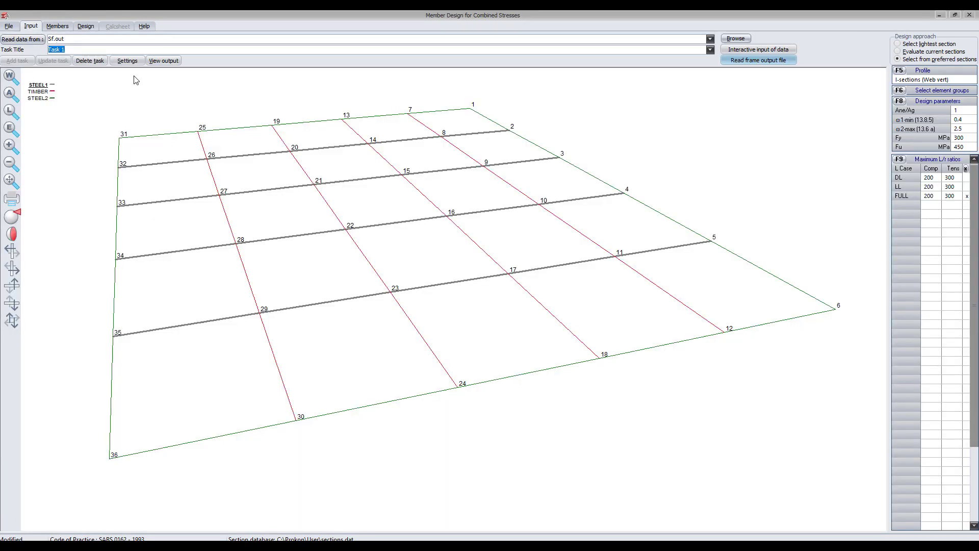
# Step: Switch Task 1's element group to TIMBER
pyautogui.click(898, 91)
pyautogui.click(468, 221)
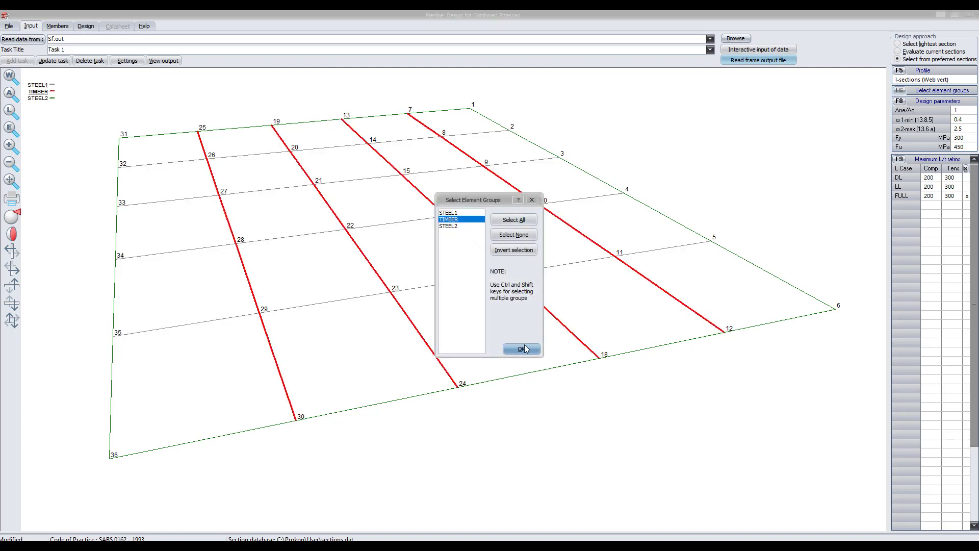
pyautogui.click(521, 349)
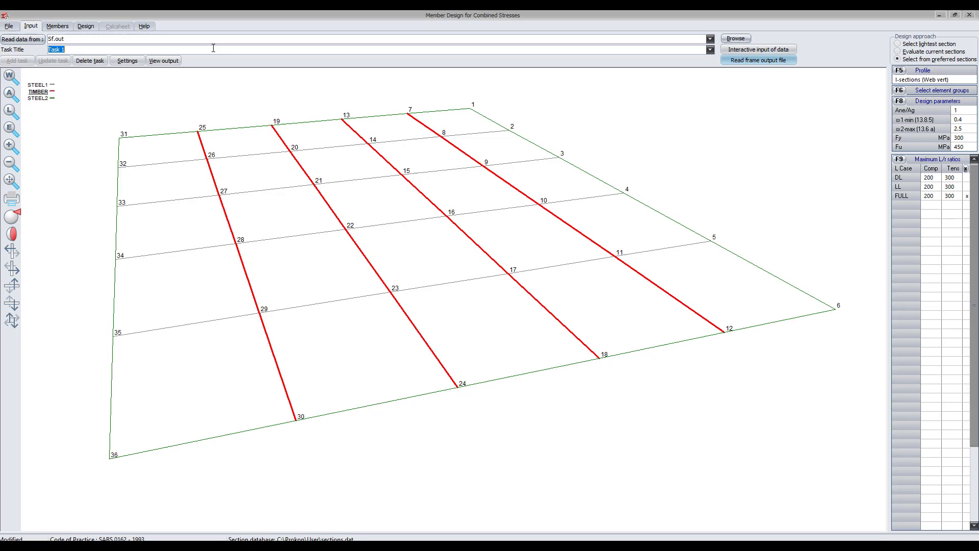
# Step: Mark the timber interior nodes 8-11, 14-17, 20-23 and 26-29, then clear the internal node list
pyautogui.click(58, 26)
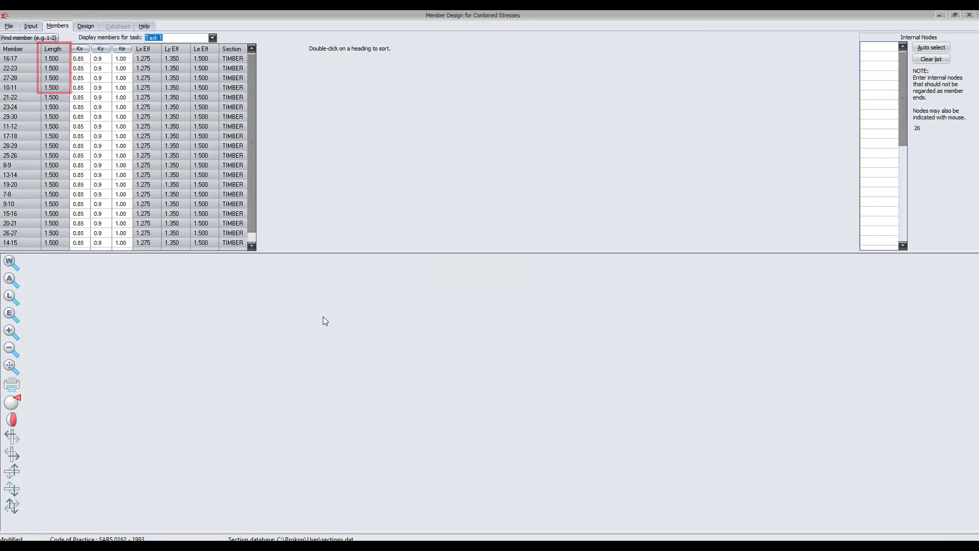
pyautogui.click(329, 320)
pyautogui.click(349, 352)
pyautogui.click(370, 391)
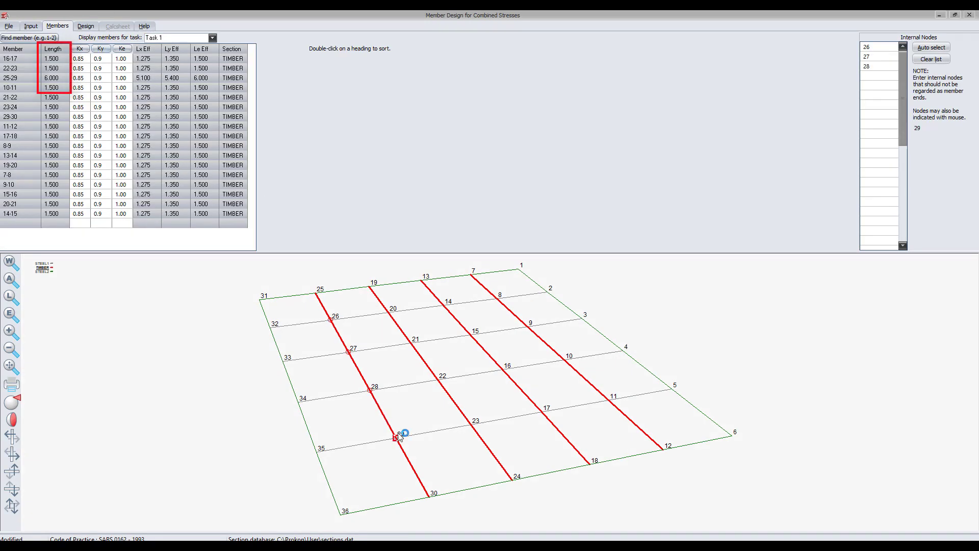
pyautogui.click(396, 437)
pyautogui.click(470, 424)
pyautogui.click(438, 379)
pyautogui.click(410, 342)
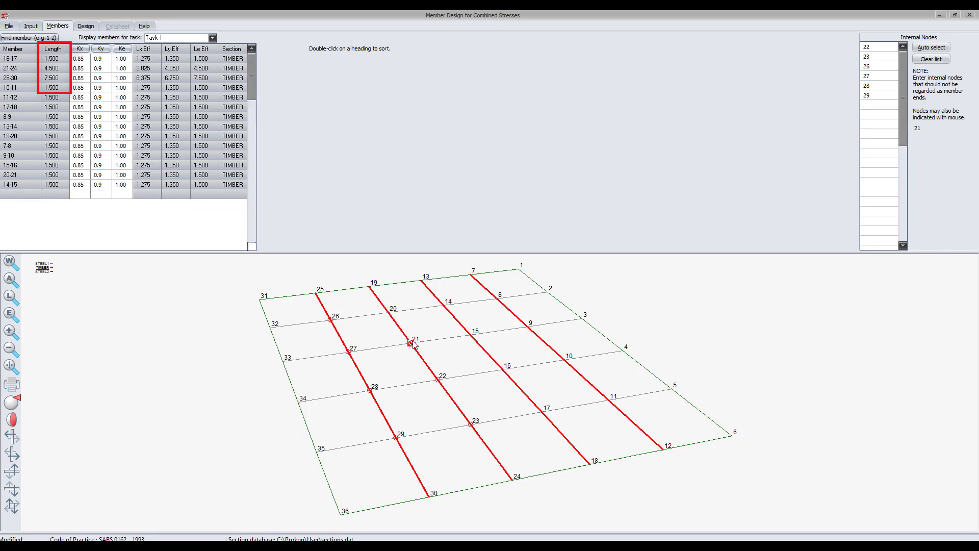
pyautogui.click(393, 313)
pyautogui.click(444, 305)
pyautogui.click(469, 335)
pyautogui.click(502, 368)
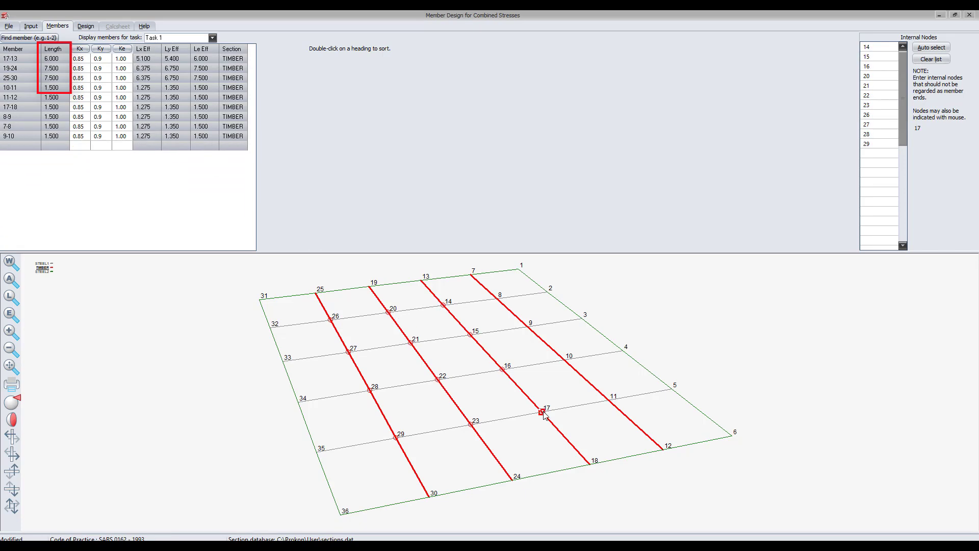
pyautogui.click(541, 411)
pyautogui.click(606, 402)
pyautogui.click(564, 359)
pyautogui.click(528, 326)
pyautogui.click(497, 298)
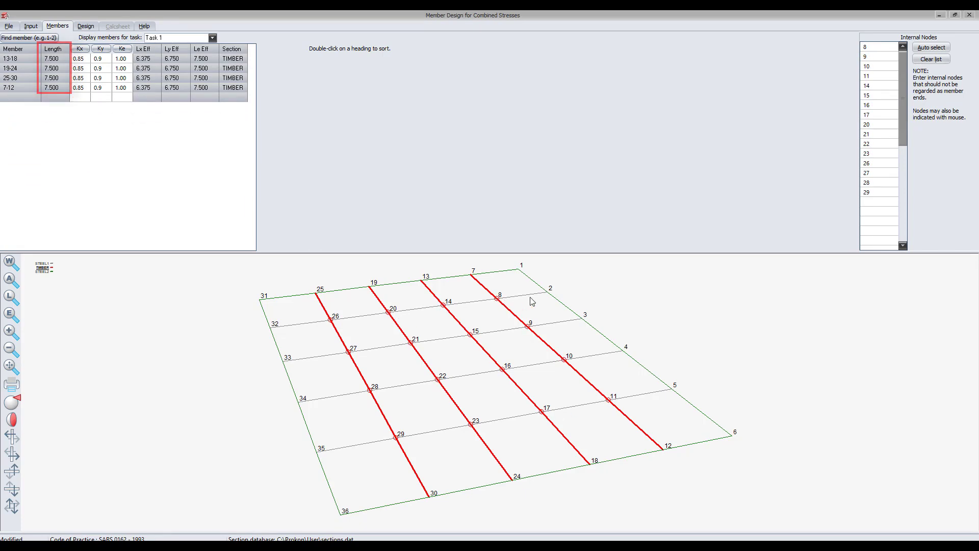
pyautogui.click(932, 59)
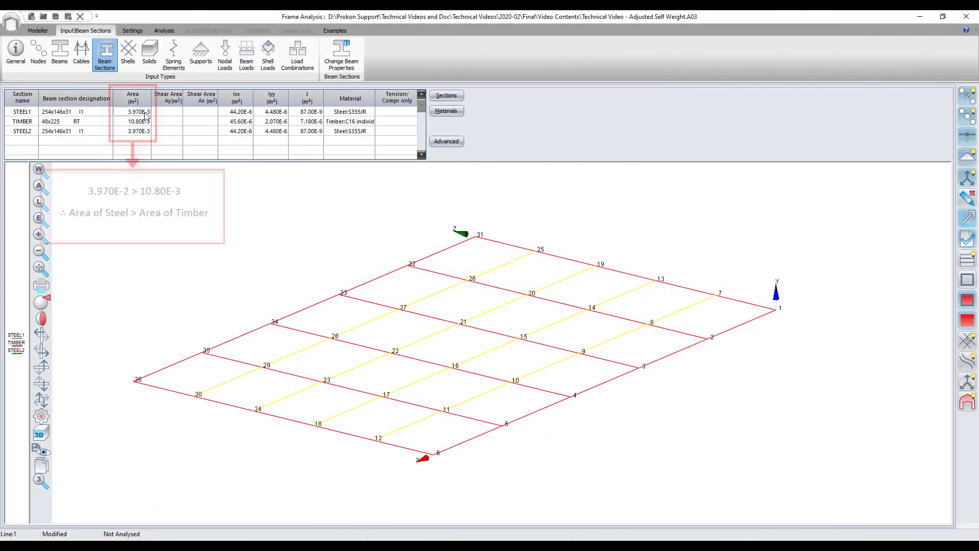
# Step: Change the STEEL1 and STEEL2 section areas from 3.970E-3 to 3.970E-2
pyautogui.doubleClick(146, 116)
pyautogui.press('BackSpace')
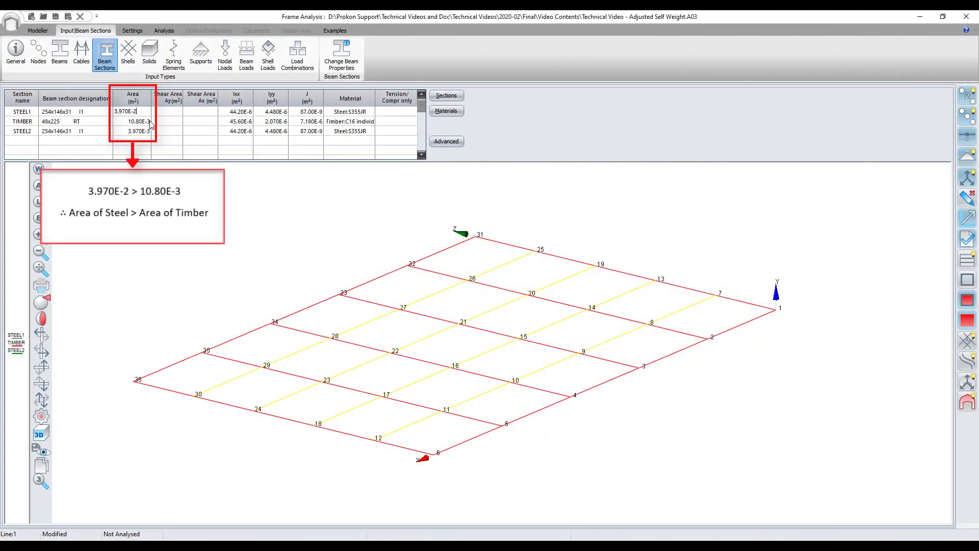
pyautogui.doubleClick(146, 131)
pyautogui.press('BackSpace')
pyautogui.click(138, 122)
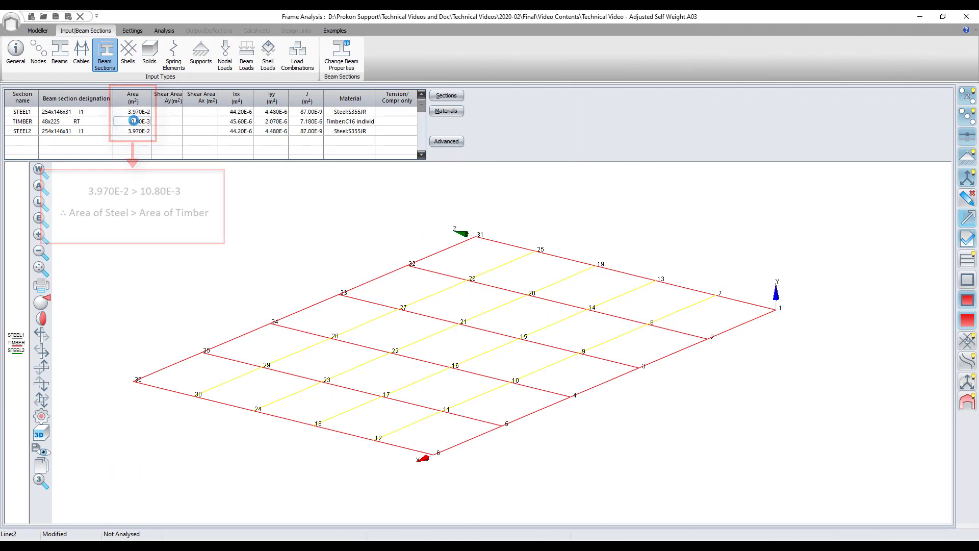
# Step: Show the SW-T timber (-0.04 kN/m) and SW-S steel (-0.306 kN/m) self-weight line loads
pyautogui.click(255, 68)
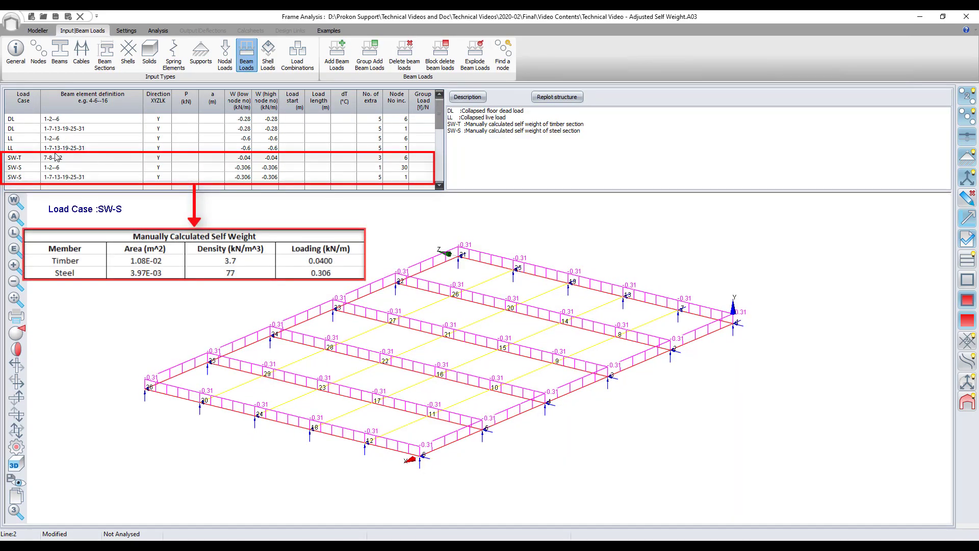
pyautogui.click(36, 158)
pyautogui.click(43, 167)
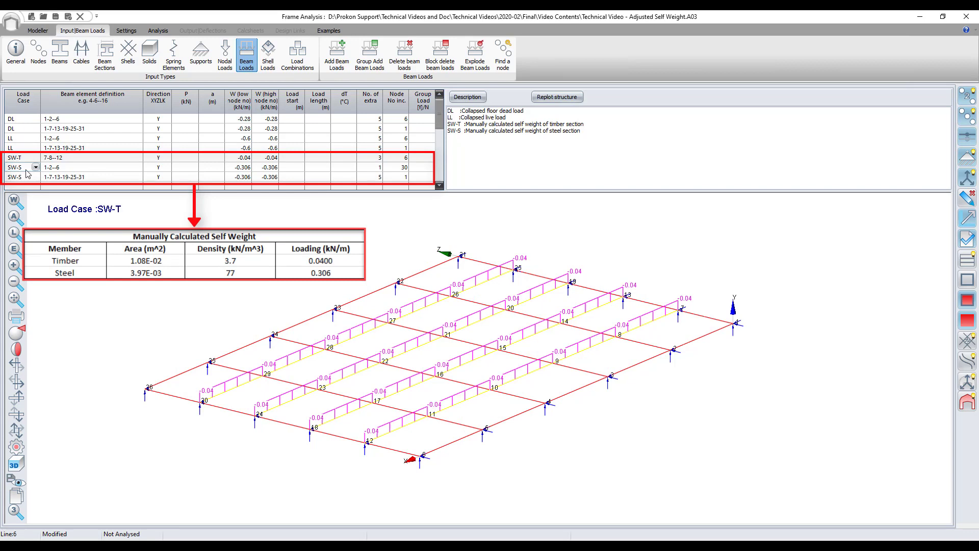
pyautogui.click(82, 175)
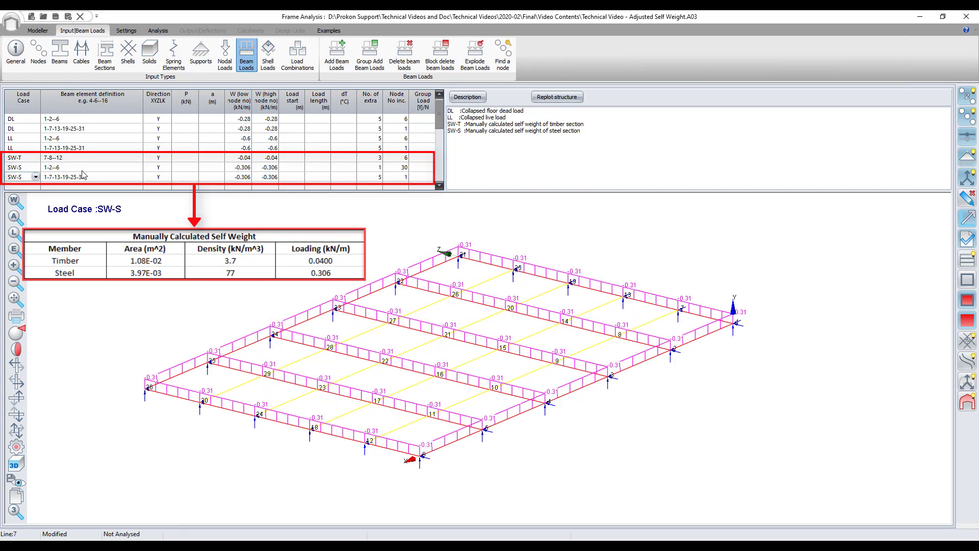
# Step: Set the general 'Add own weight' option to 'Do not add own weight'
pyautogui.click(10, 64)
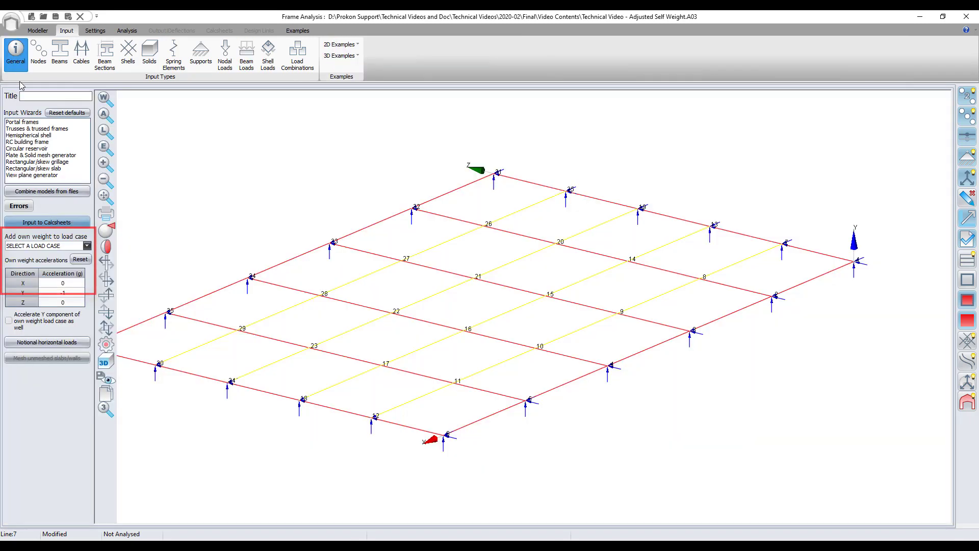
pyautogui.click(73, 245)
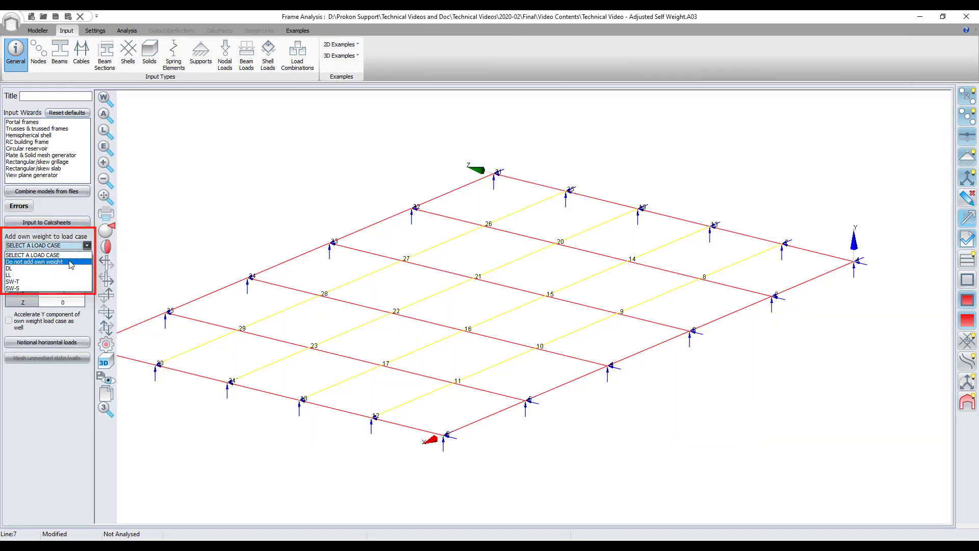
pyautogui.click(71, 262)
# Step: Add SW-T and SW-S to the FULL load combination at factors 1.2 and 1.0
pyautogui.click(297, 53)
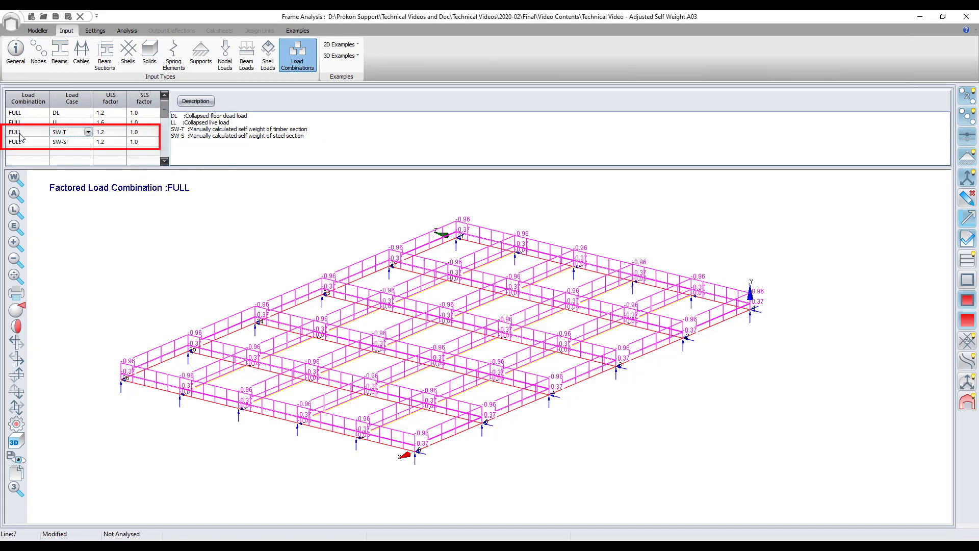
pyautogui.click(28, 140)
pyautogui.press('Down')
# Step: Re-run the analysis and show FULL deflections, peaking at -2.34 mm at node 15
pyautogui.click(128, 31)
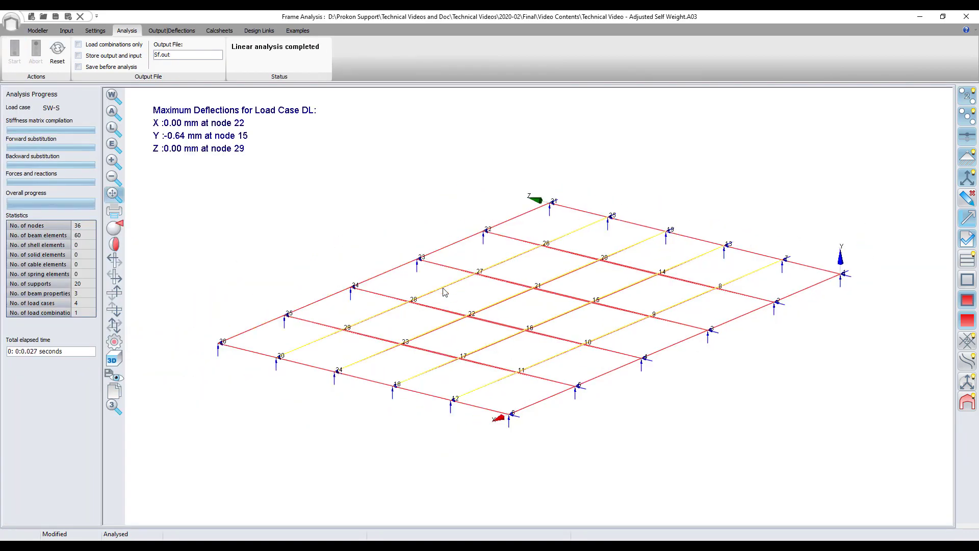
pyautogui.click(172, 30)
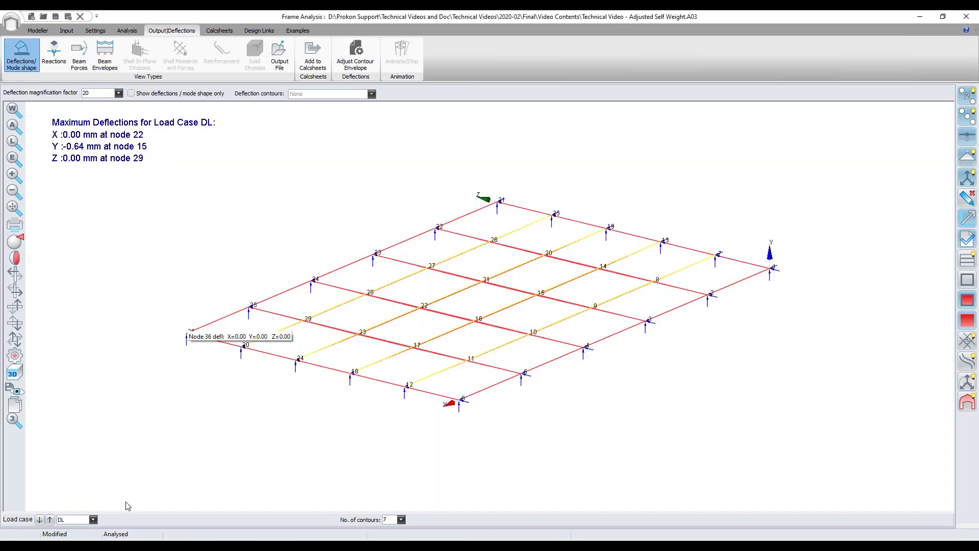
pyautogui.click(92, 519)
pyautogui.click(67, 541)
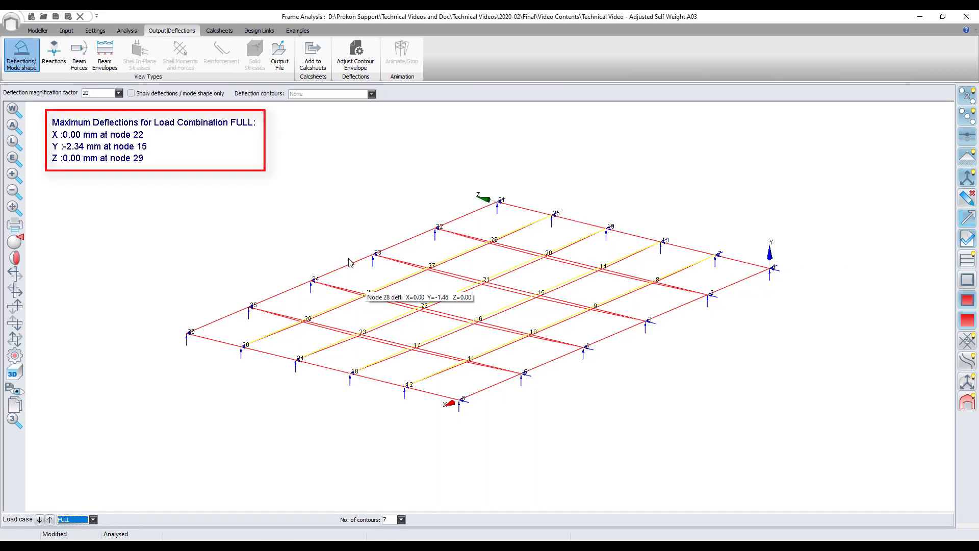
pyautogui.moveTo(358, 206); pyautogui.dragTo(320, 191, button='middle')
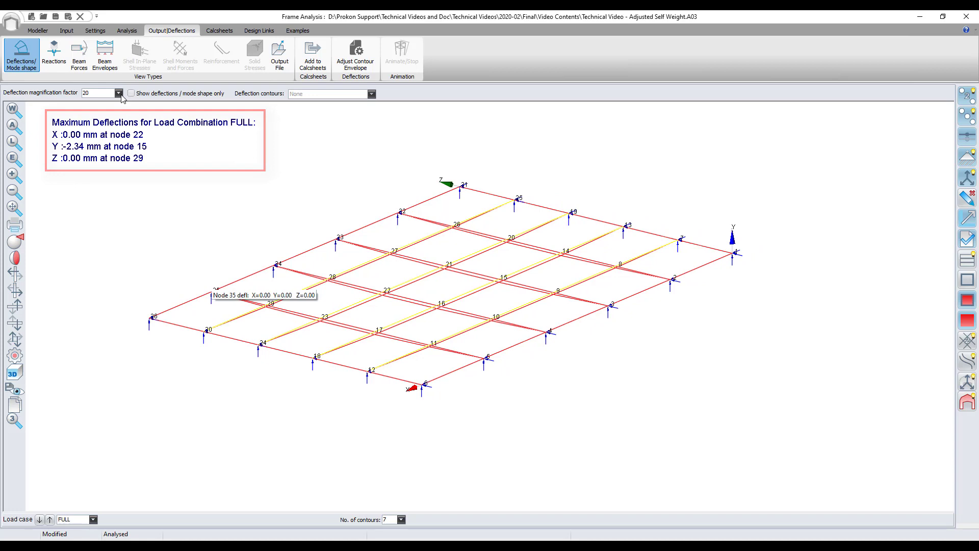
pyautogui.click(102, 60)
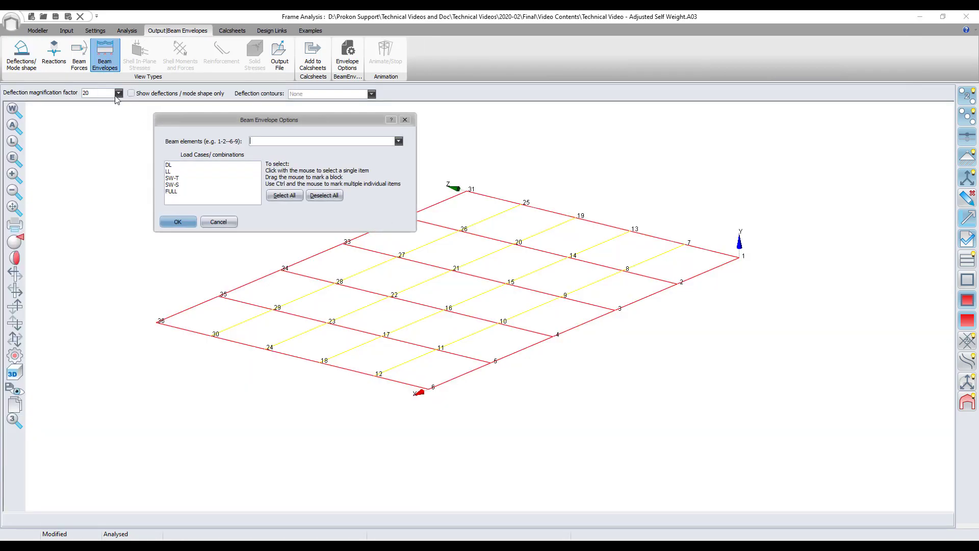
pyautogui.click(178, 192)
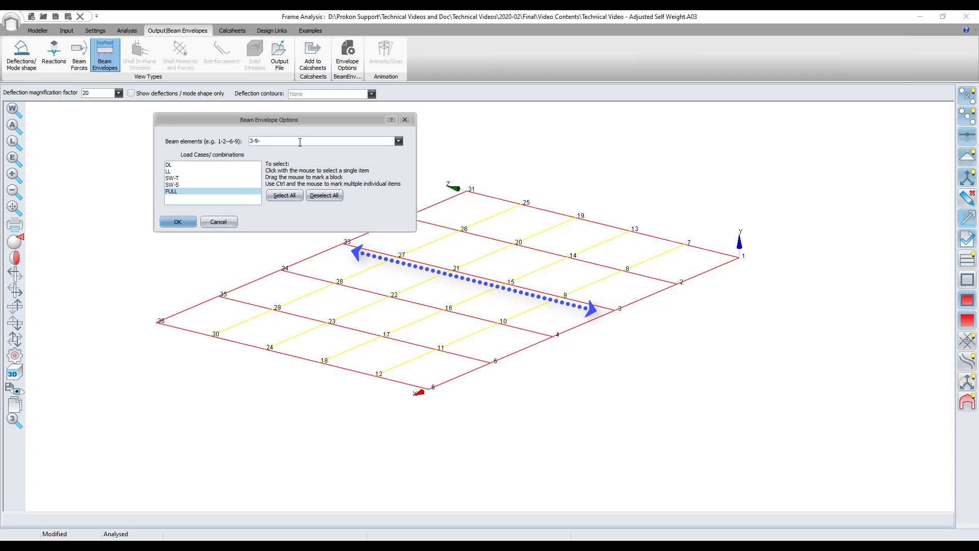
pyautogui.click(300, 142)
pyautogui.write('3-9-15-21')
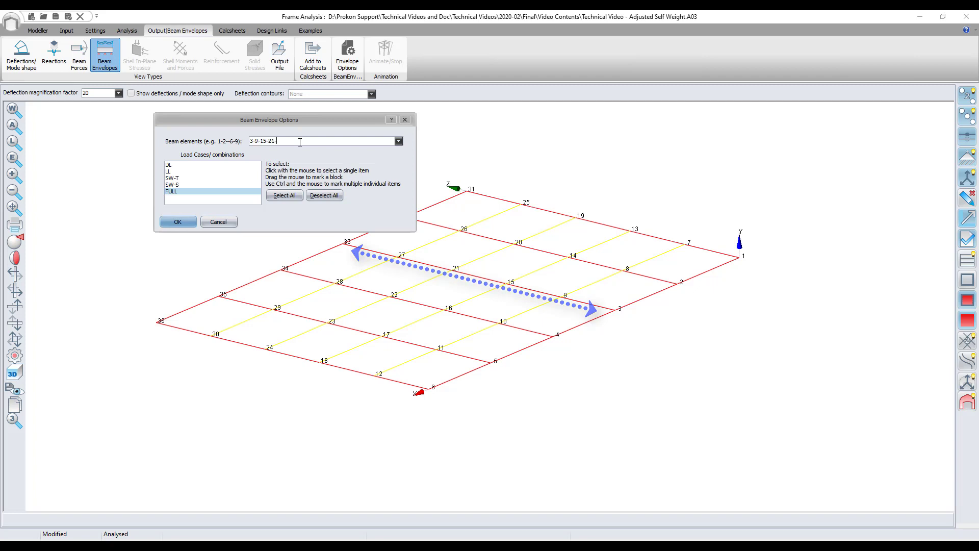
pyautogui.write('-27-33')
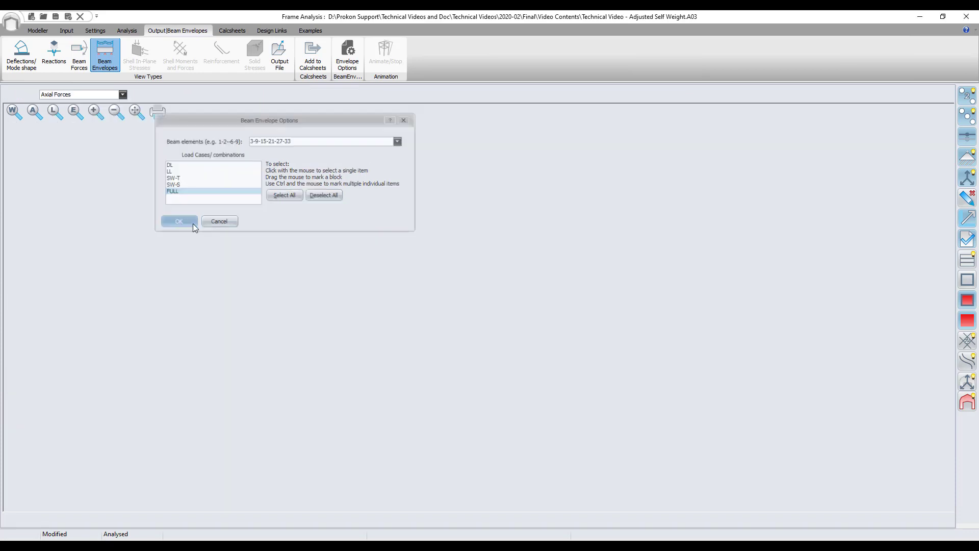
pyautogui.click(193, 223)
# Step: View the X-moment (11.92 kNm) and Y-shear (8.604 kN) envelopes, then start an envelope for beams 19-24
pyautogui.click(104, 96)
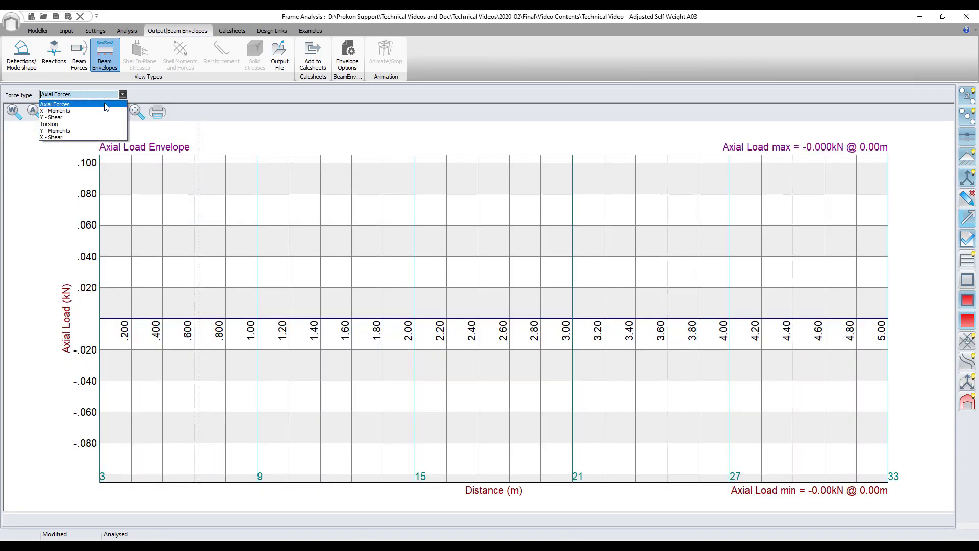
pyautogui.click(77, 111)
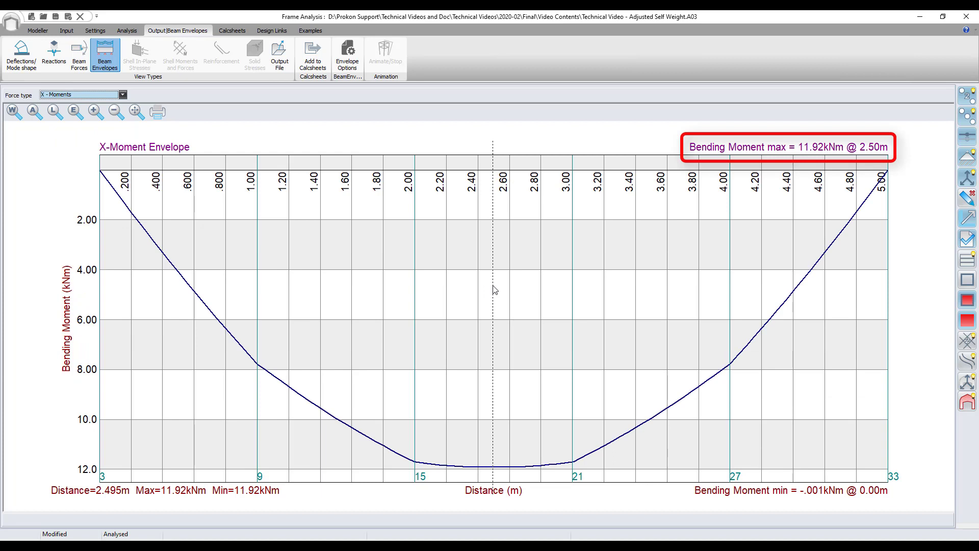
pyautogui.click(104, 95)
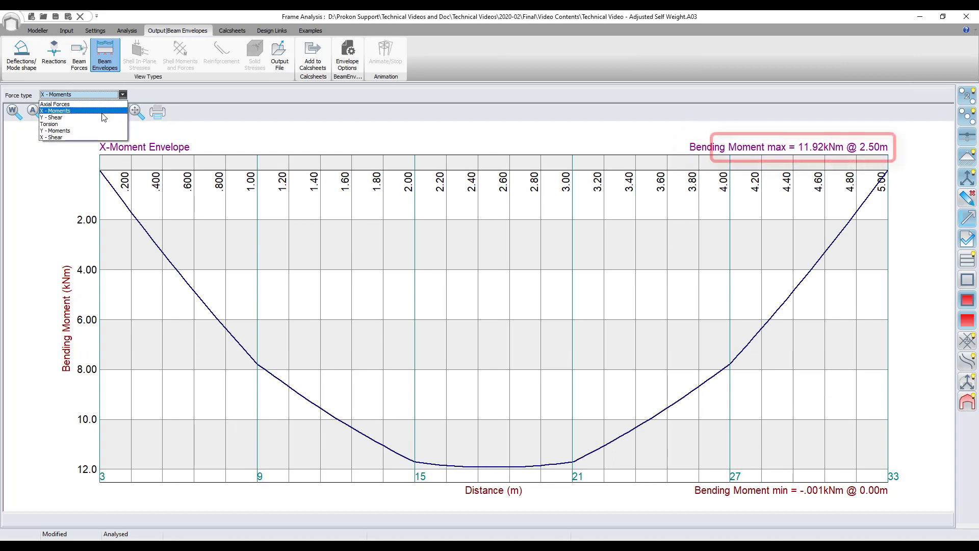
pyautogui.click(104, 117)
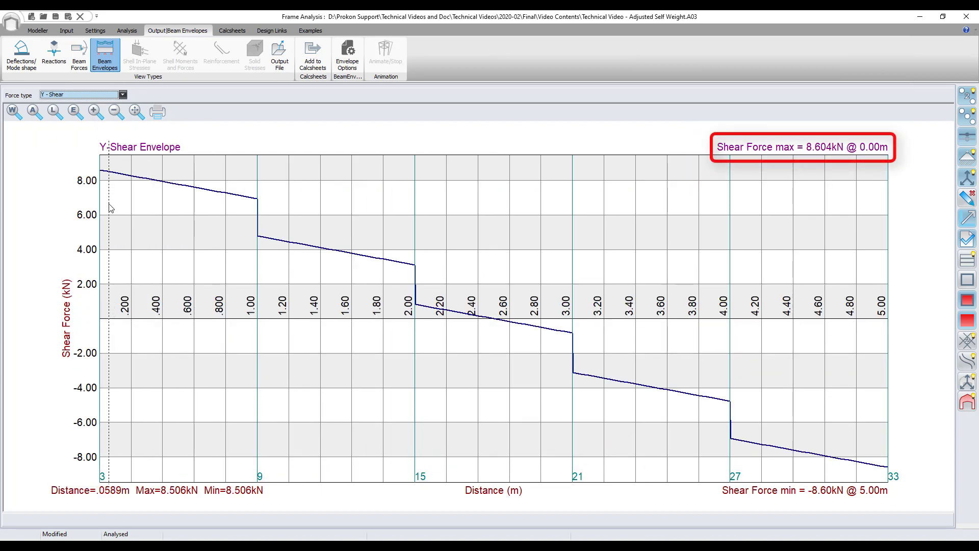
pyautogui.click(349, 58)
pyautogui.write('19-20--24')
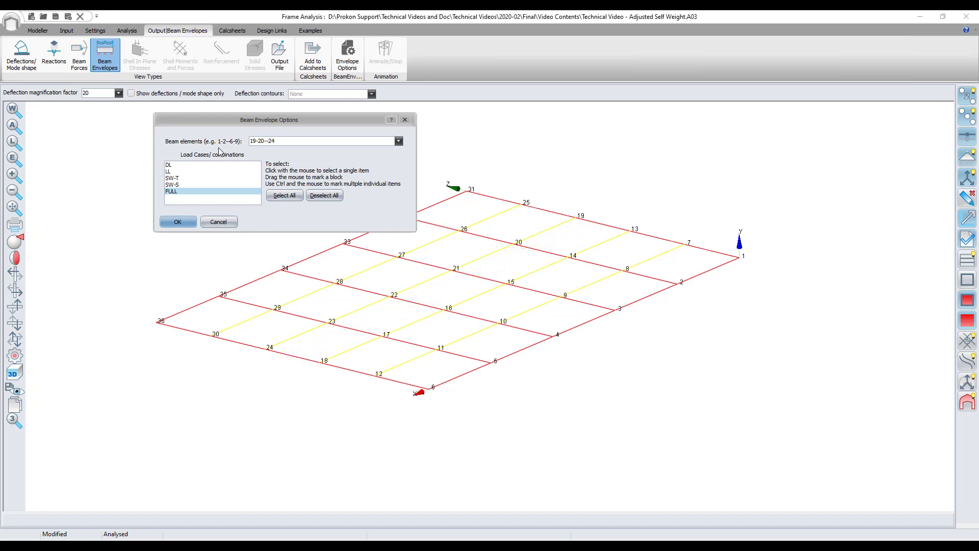
# Step: Review beams 19–24 envelopes (1.274 kN shear, 0.4451 kNm moment) and bring up Design Links
pyautogui.click(177, 221)
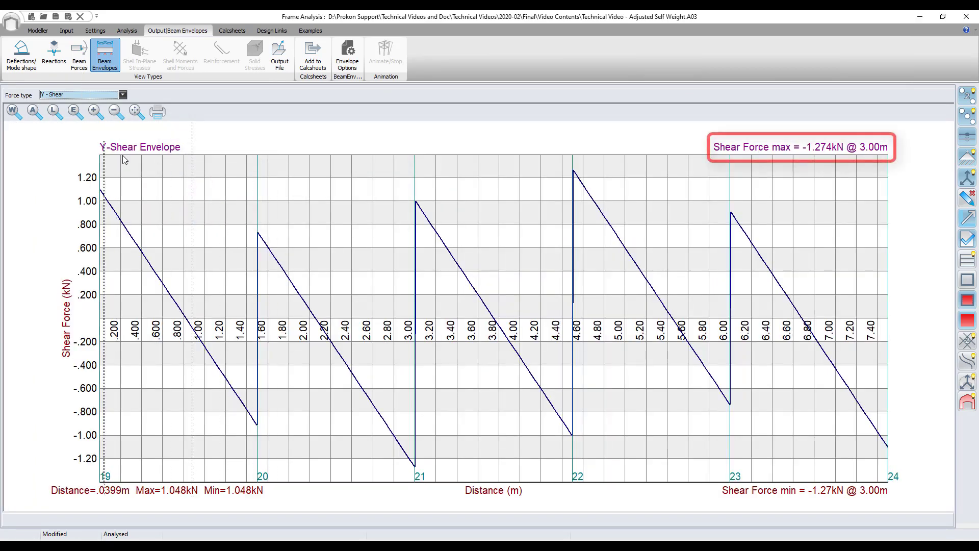
pyautogui.click(60, 95)
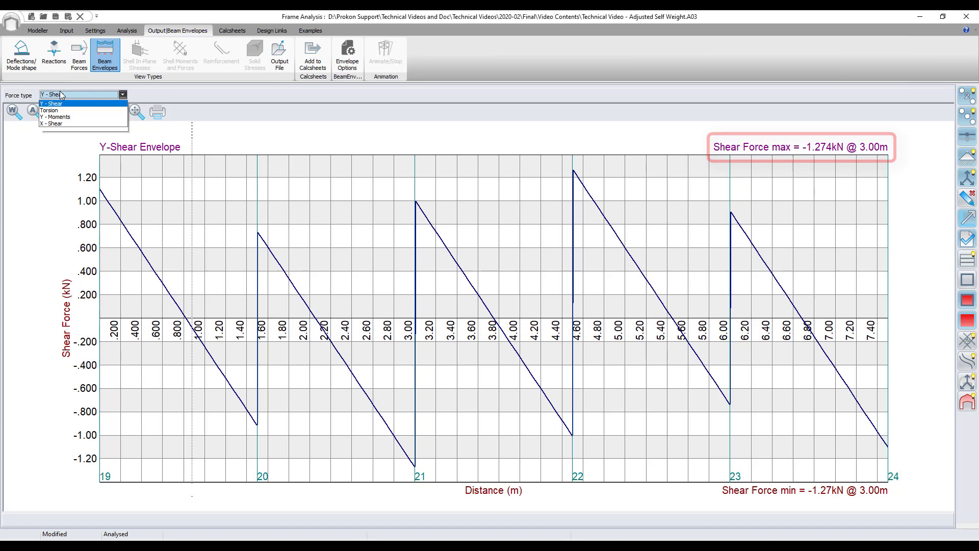
pyautogui.click(54, 104)
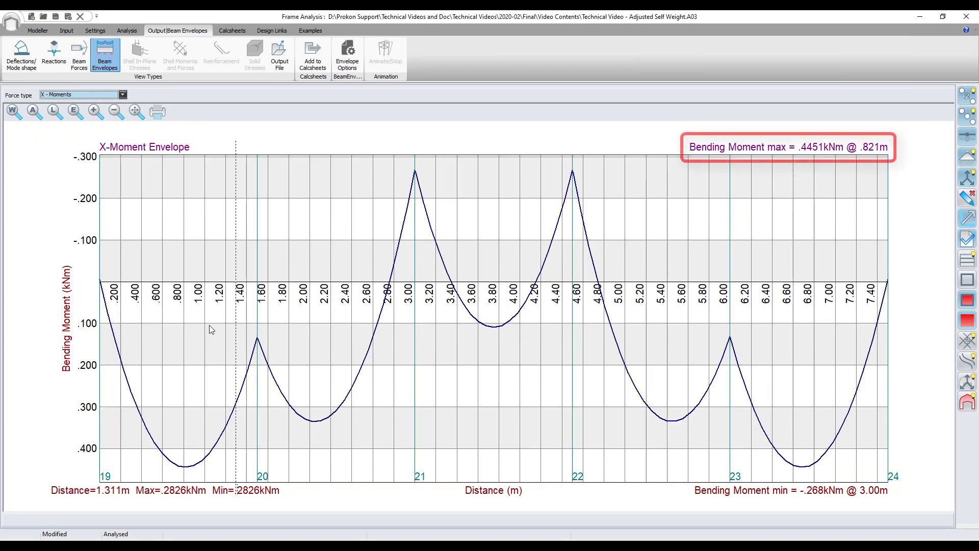
pyautogui.click(272, 31)
# Step: Send the frame to Combined Stress and unmark DL, LL, SW-T and SW-S, leaving only FULL
pyautogui.click(46, 60)
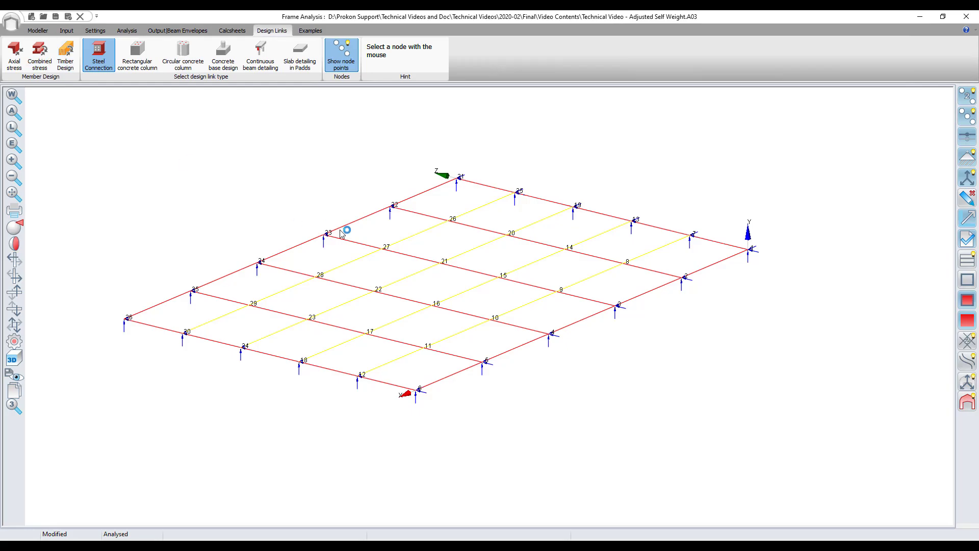
pyautogui.moveTo(555, 275); pyautogui.dragTo(546, 164)
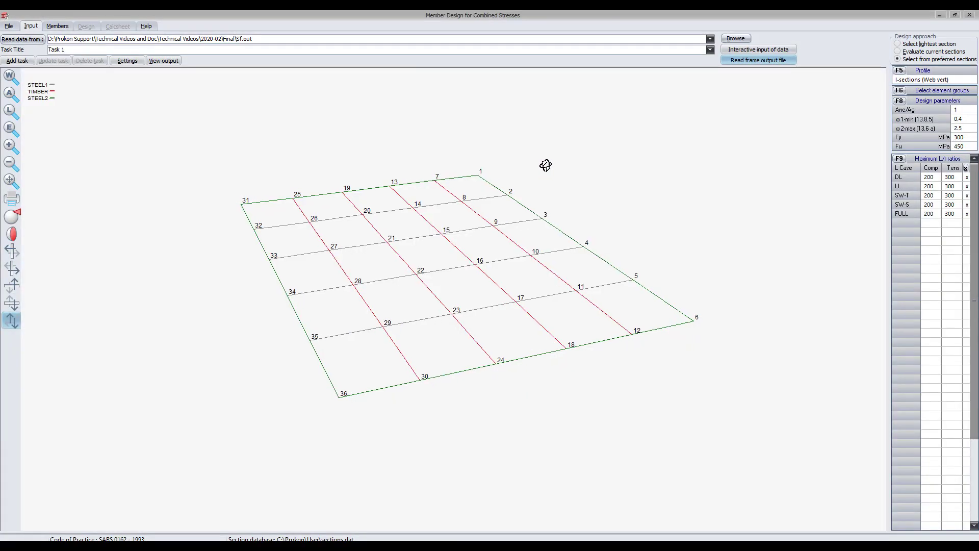
pyautogui.click(967, 177)
pyautogui.click(967, 186)
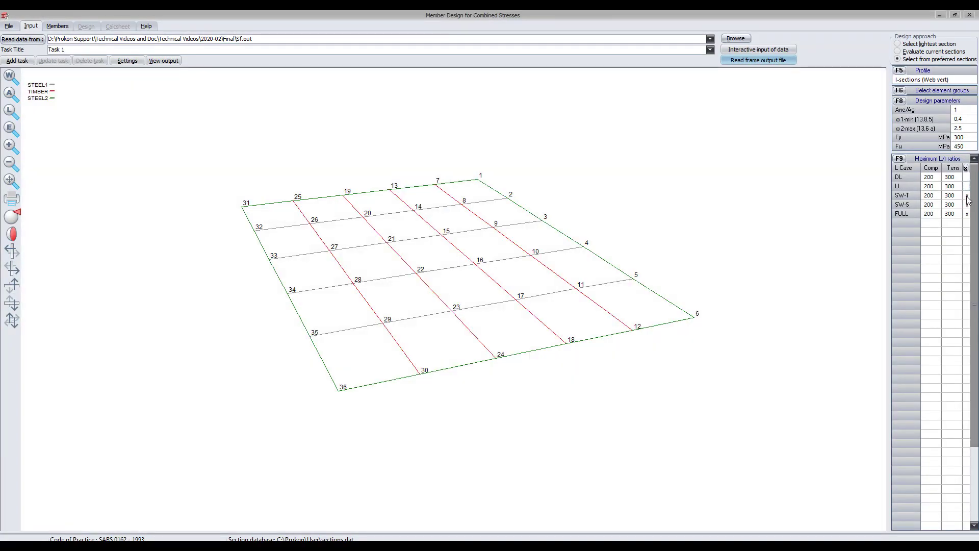
pyautogui.click(967, 195)
pyautogui.click(967, 204)
# Step: Select the STEEL1 element group and add it as Task 1
pyautogui.click(901, 90)
pyautogui.click(449, 212)
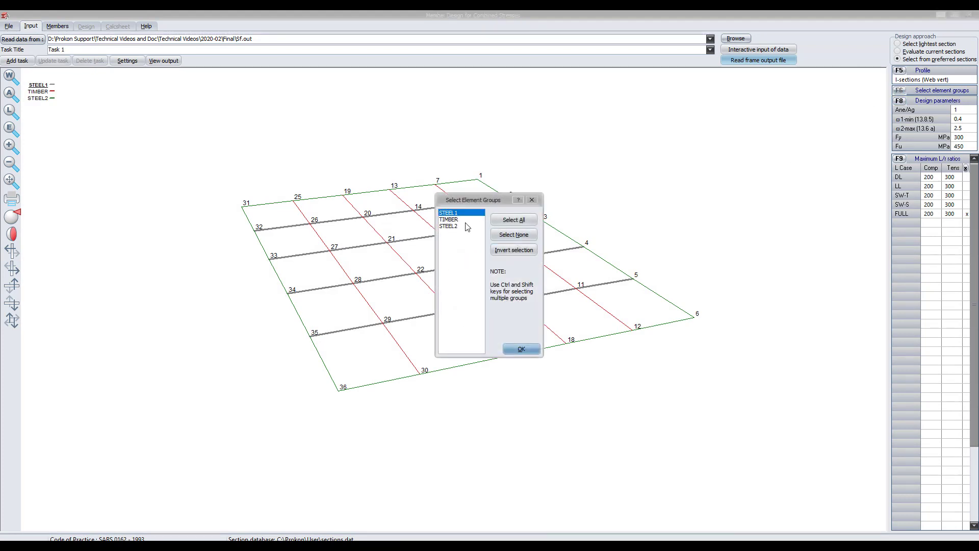
pyautogui.click(521, 349)
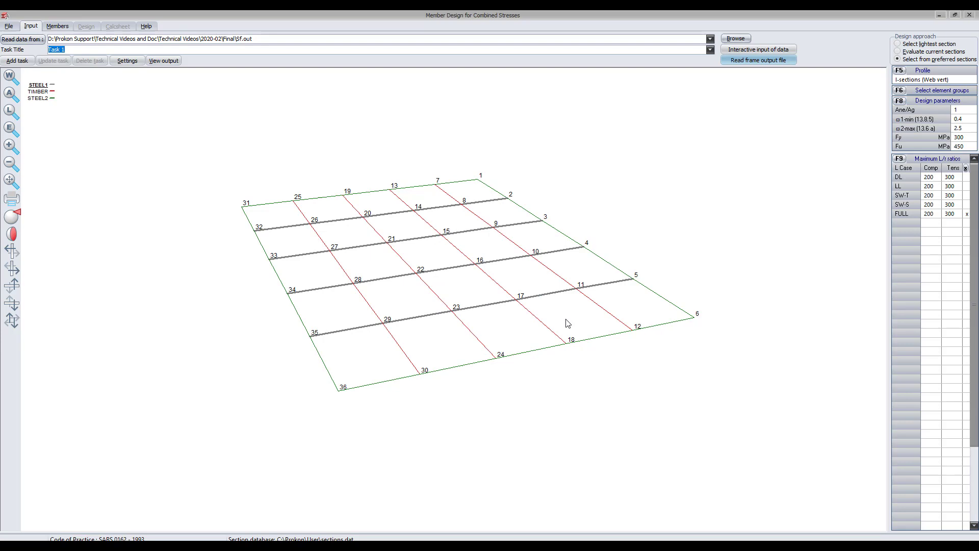
pyautogui.click(9, 60)
# Step: Make nodes 26, 20, 14, 8 and 9 internal so member 2-32 becomes one 5.000 m member
pyautogui.click(57, 26)
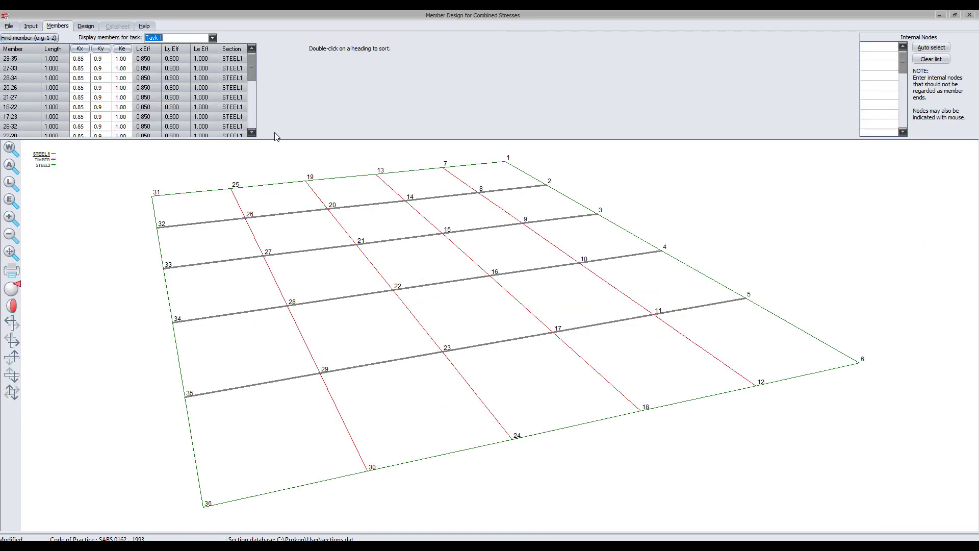
pyautogui.moveTo(279, 137); pyautogui.dragTo(288, 255)
pyautogui.click(329, 311)
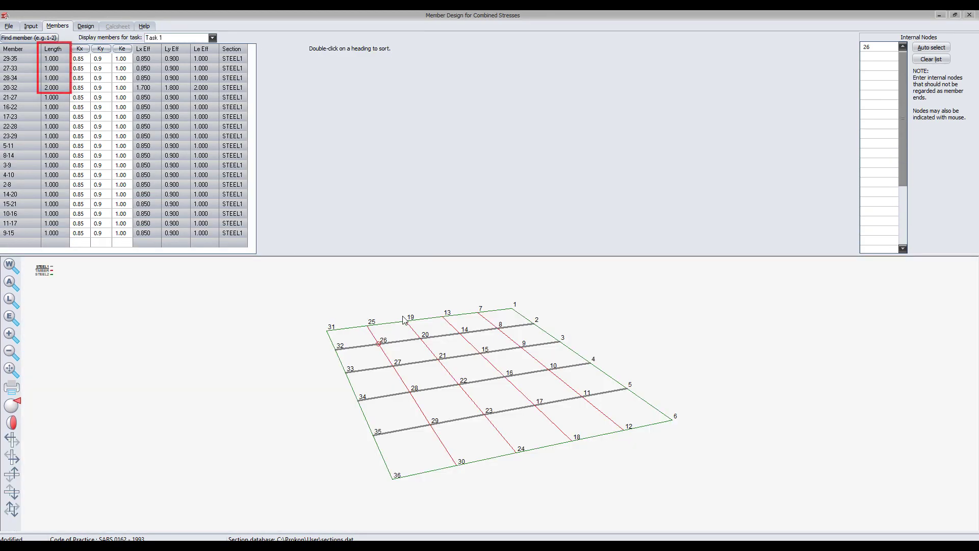
pyautogui.click(420, 338)
pyautogui.click(459, 335)
pyautogui.click(497, 328)
pyautogui.click(521, 346)
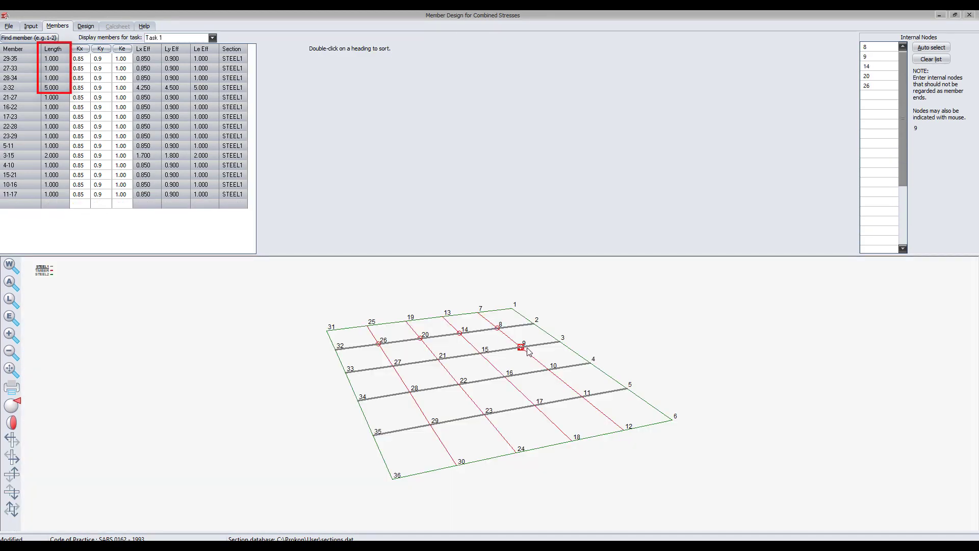